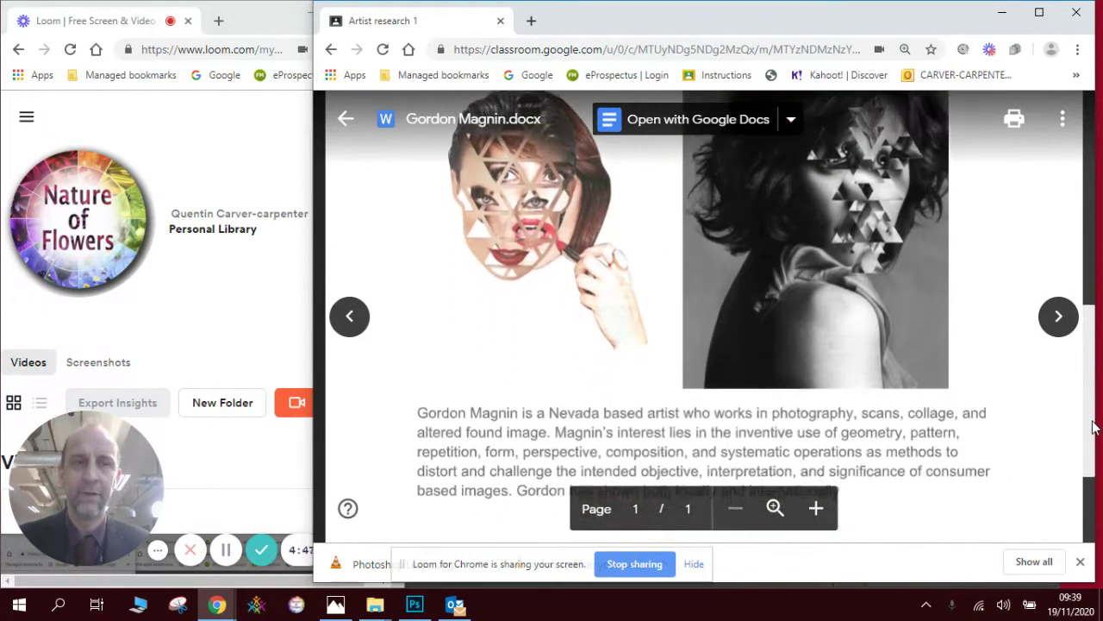
# - Review the triangle and pentagon collages in the Gordon Magnin document, and switch to the portrait IMG_2293.jpg in Photoshop
pyautogui.scroll(10, 950, 262)
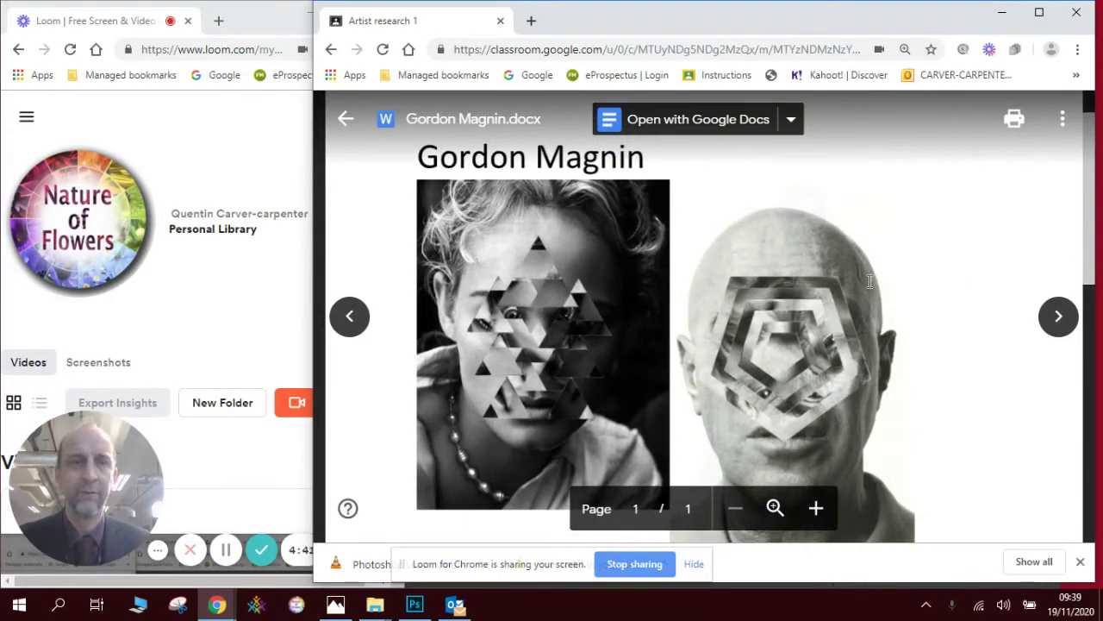
pyautogui.moveTo(1091, 236)
pyautogui.mouseDown()
pyautogui.moveTo(1086, 366)
pyautogui.moveTo(1088, 237)
pyautogui.mouseUp()
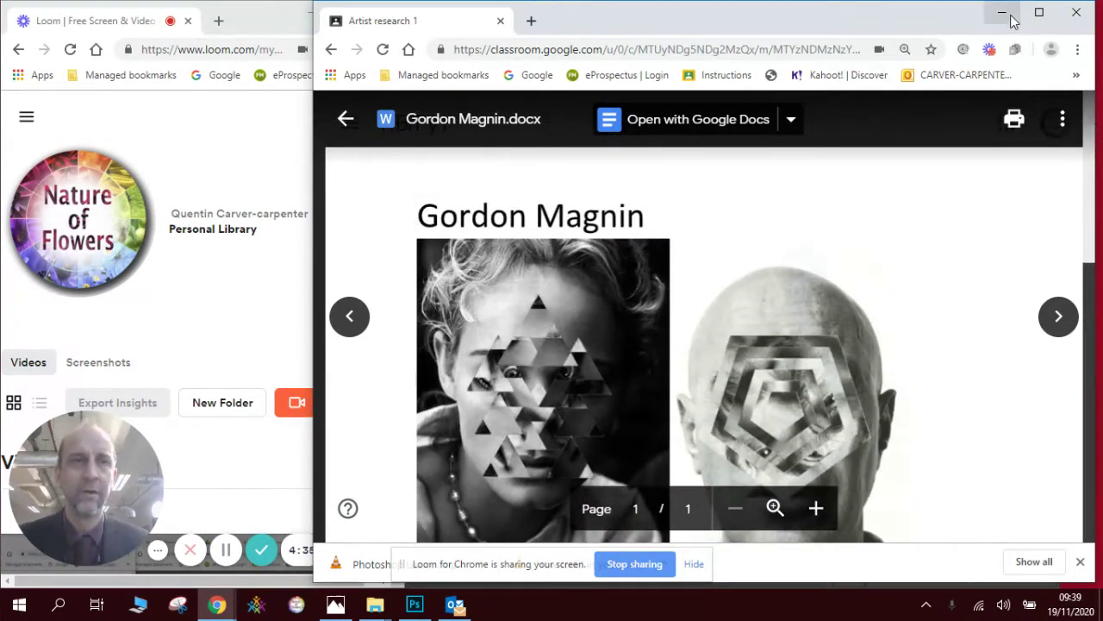
pyautogui.click(1002, 13)
pyautogui.doubleClick(801, 14)
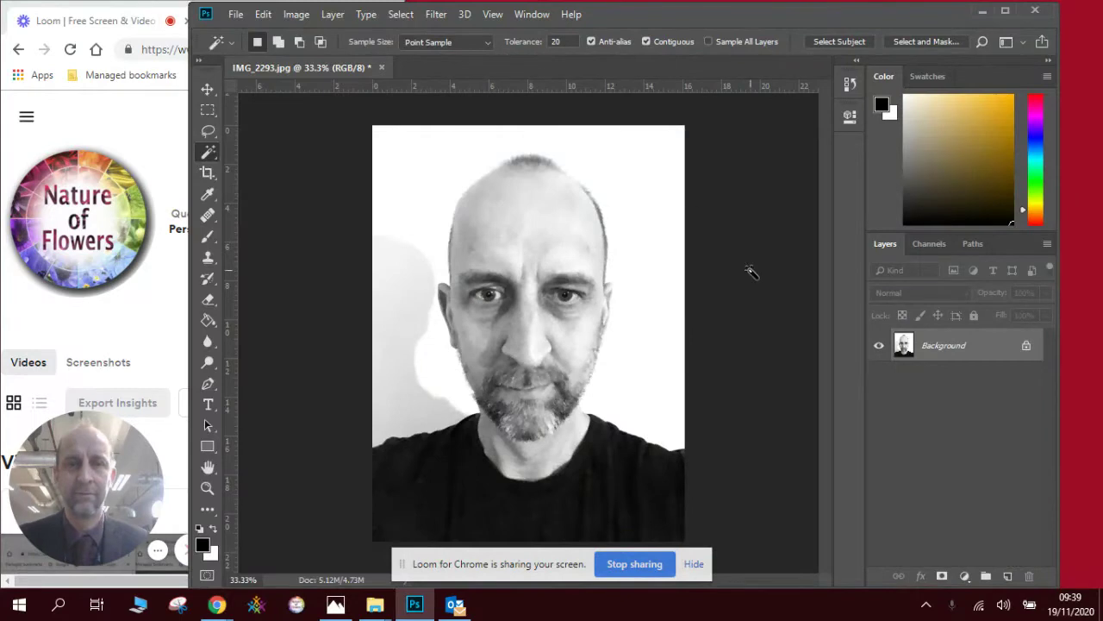
# - Outline a triangular selection in the middle of the forehead with the Polygonal Lasso tool, closing it at its apex
pyautogui.hotkey('ctrl', '+')
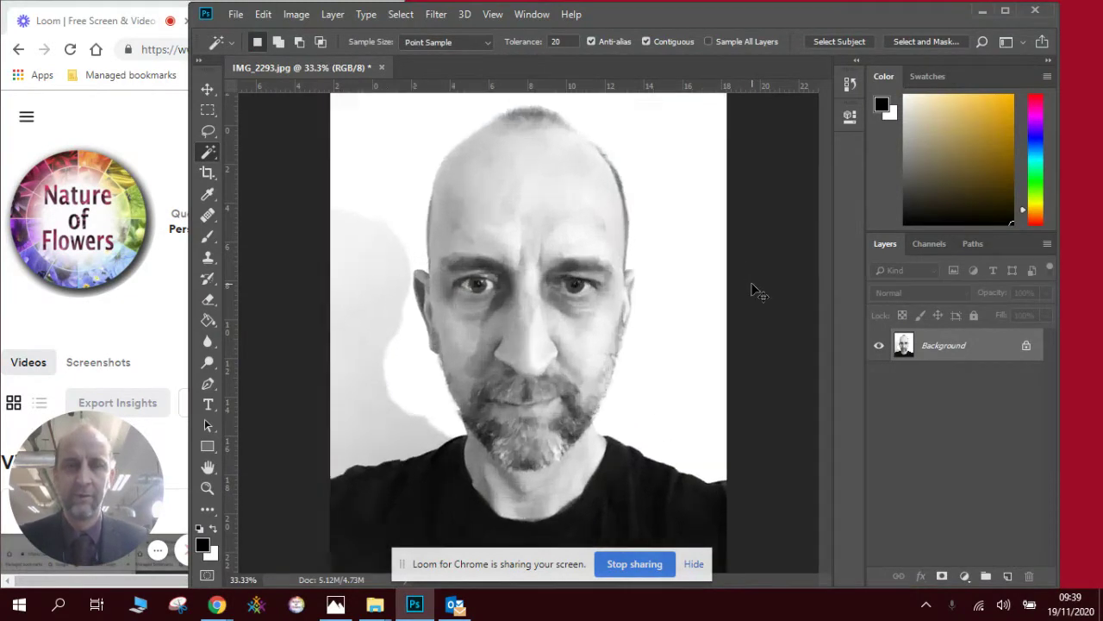
pyautogui.moveTo(820, 322)
pyautogui.mouseDown()
pyautogui.moveTo(822, 301)
pyautogui.moveTo(823, 315)
pyautogui.mouseUp()
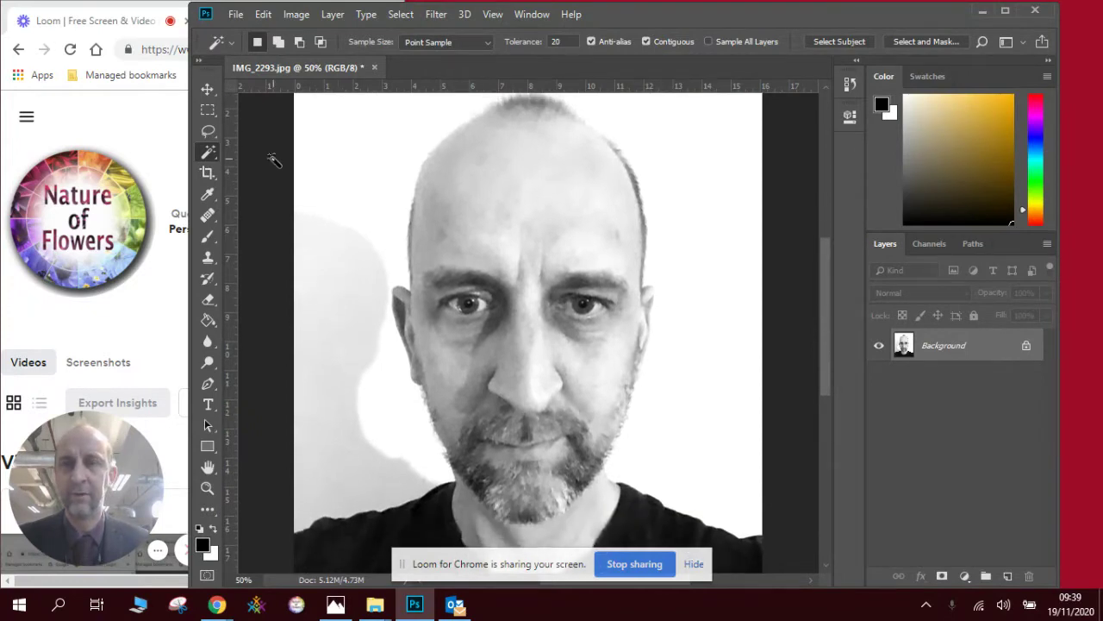
pyautogui.click(208, 130)
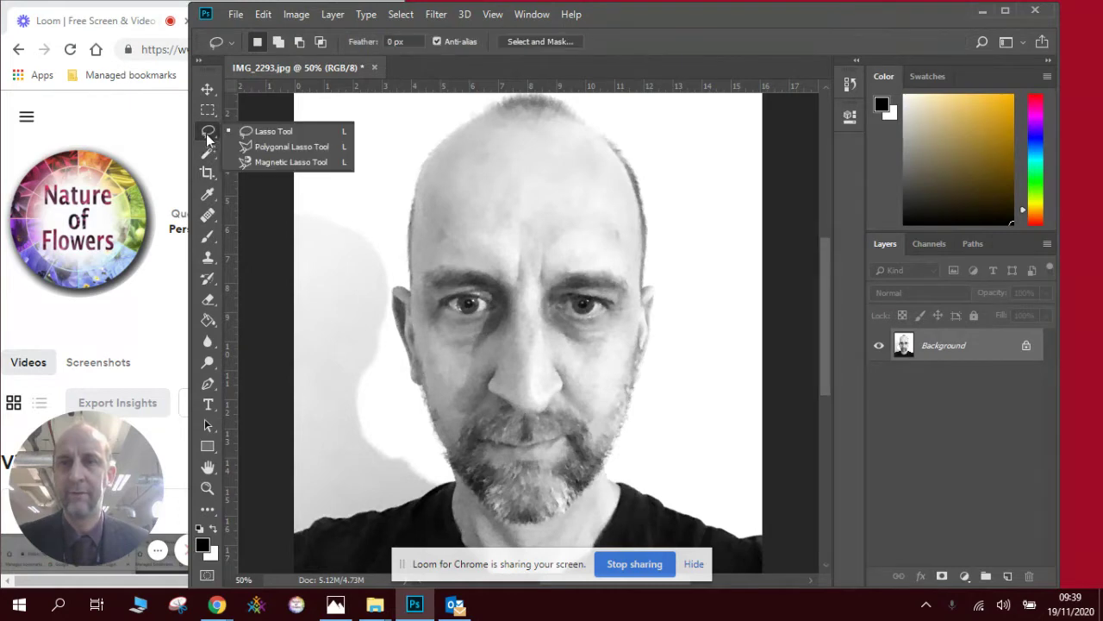
pyautogui.click(302, 154)
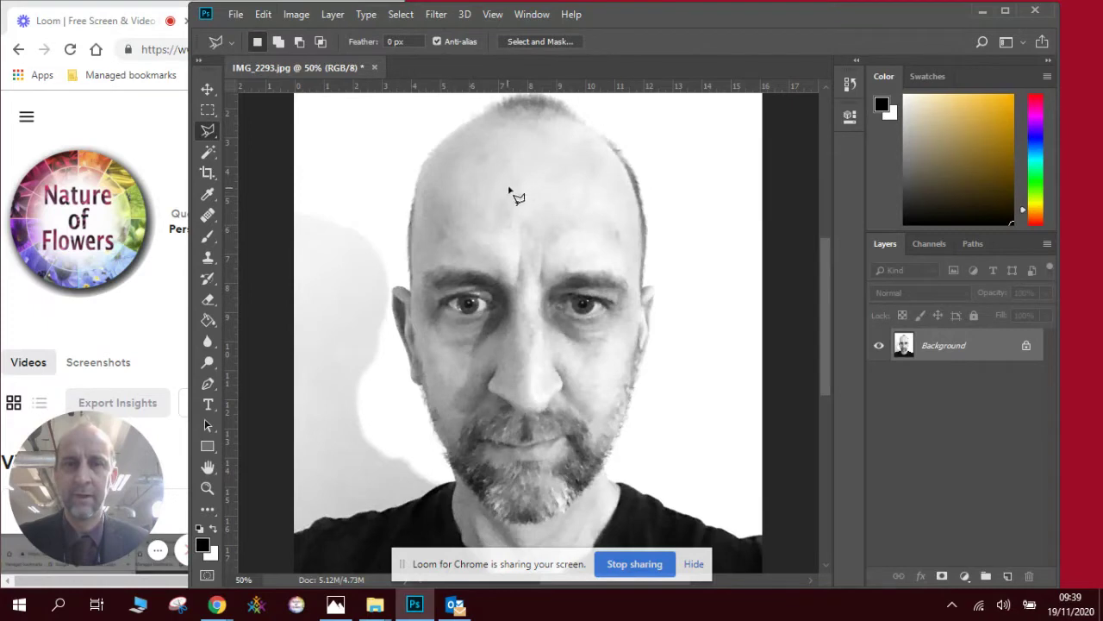
pyautogui.click(522, 160)
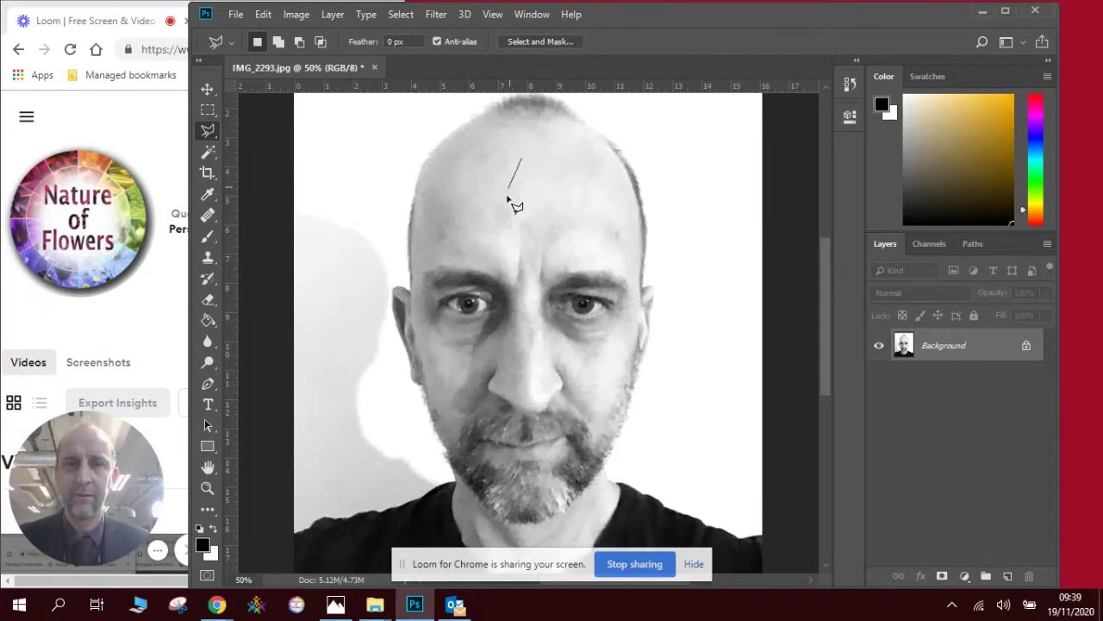
pyautogui.click(471, 226)
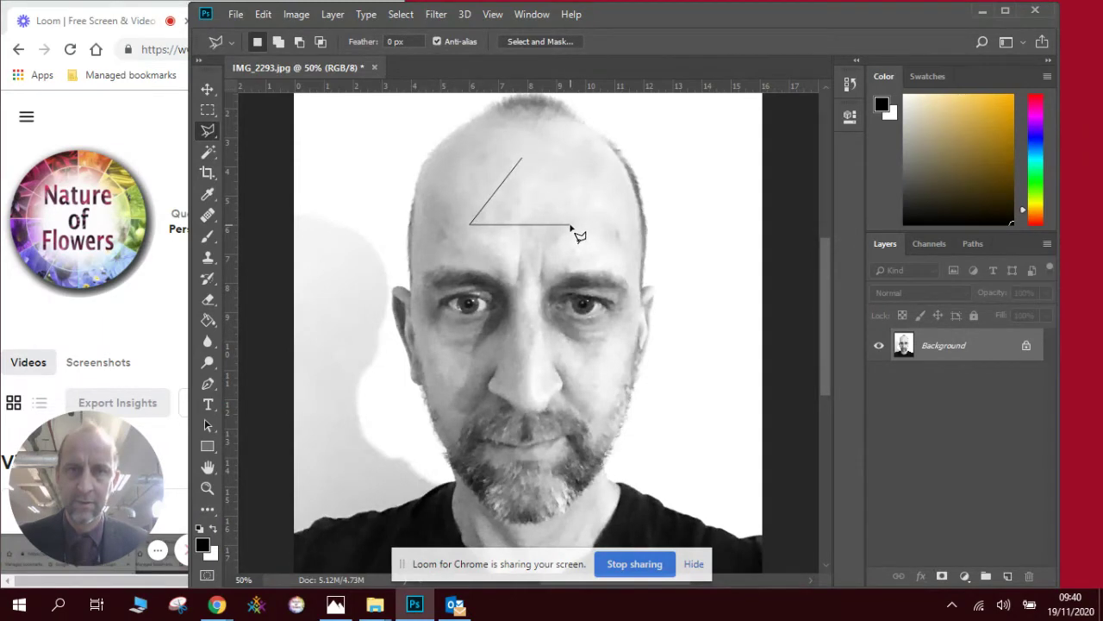
pyautogui.click(569, 225)
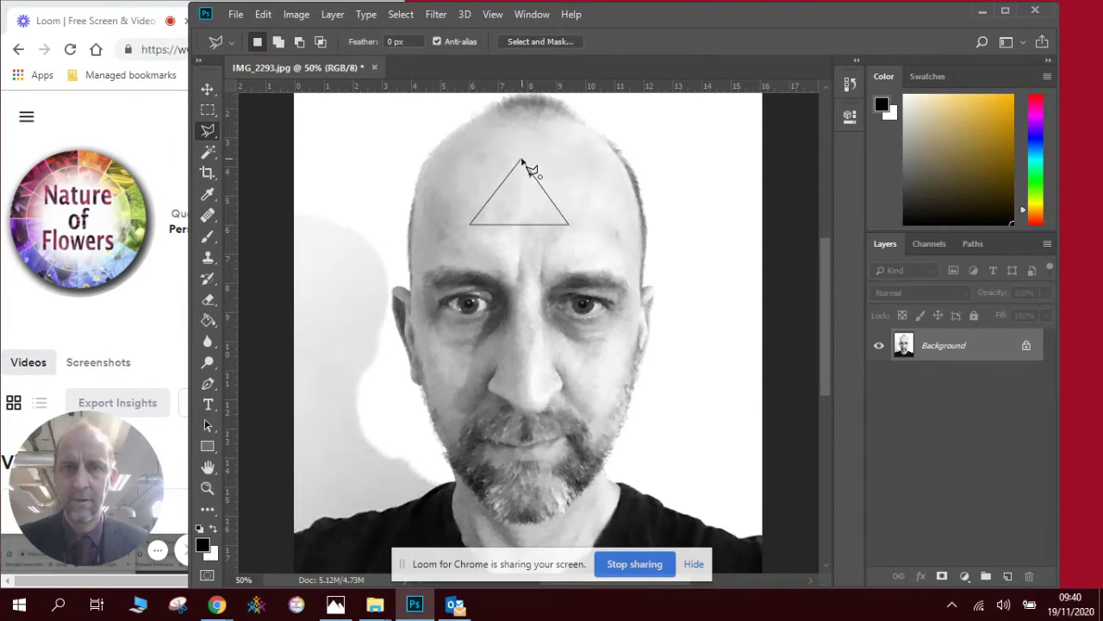
pyautogui.click(521, 161)
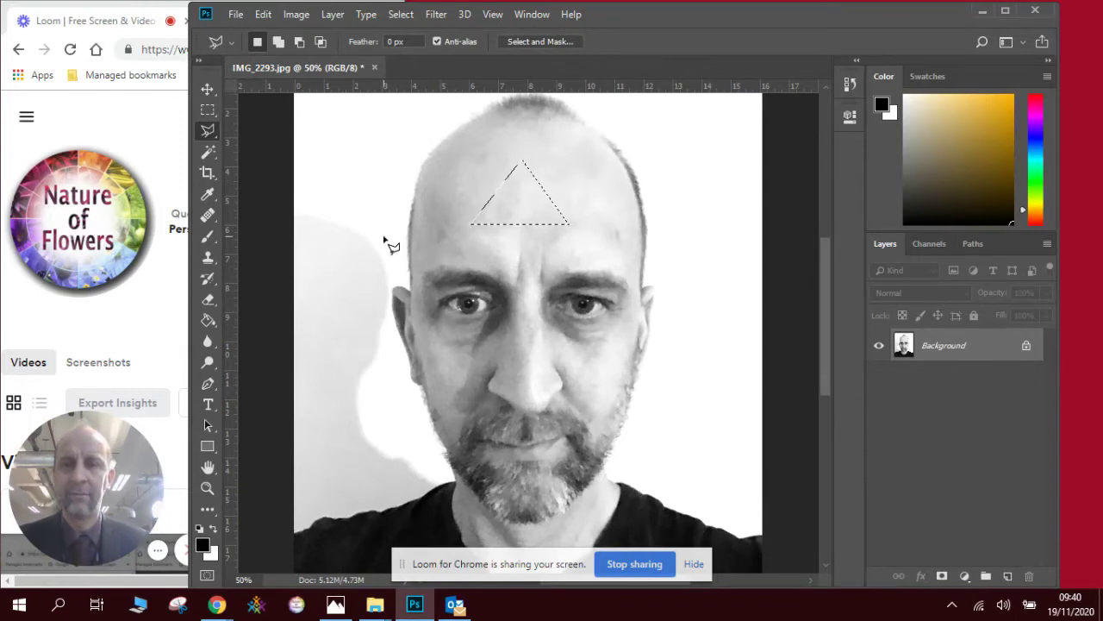
# - Make white the foreground colour and fill the forehead triangle with it using the Paint Bucket
pyautogui.click(210, 527)
pyautogui.click(200, 547)
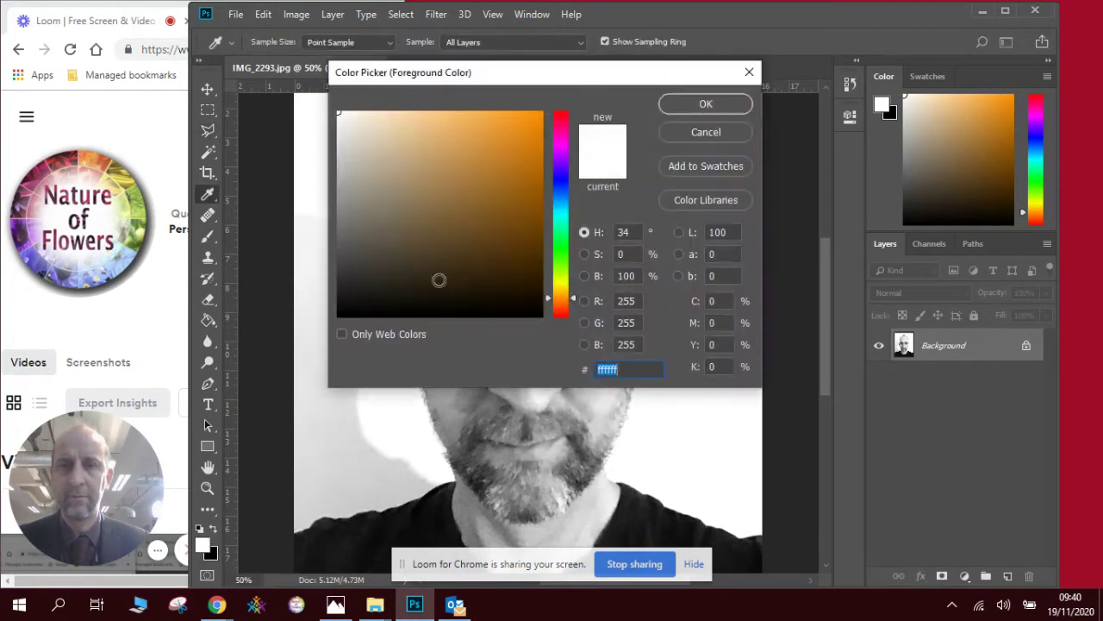
pyautogui.click(561, 258)
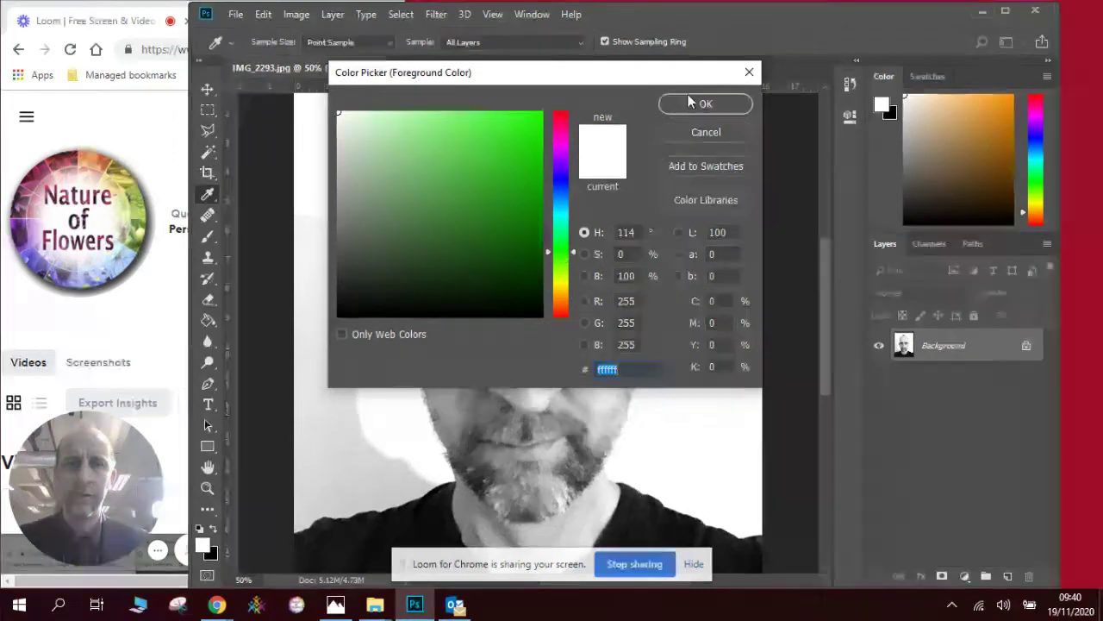
pyautogui.click(706, 104)
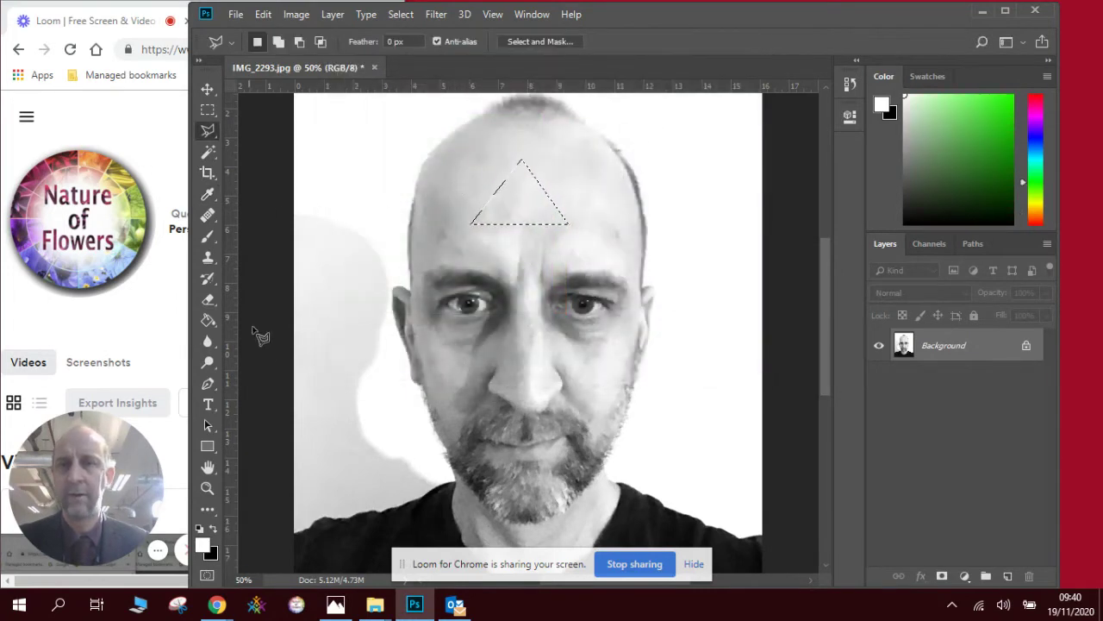
pyautogui.click(208, 320)
pyautogui.click(502, 208)
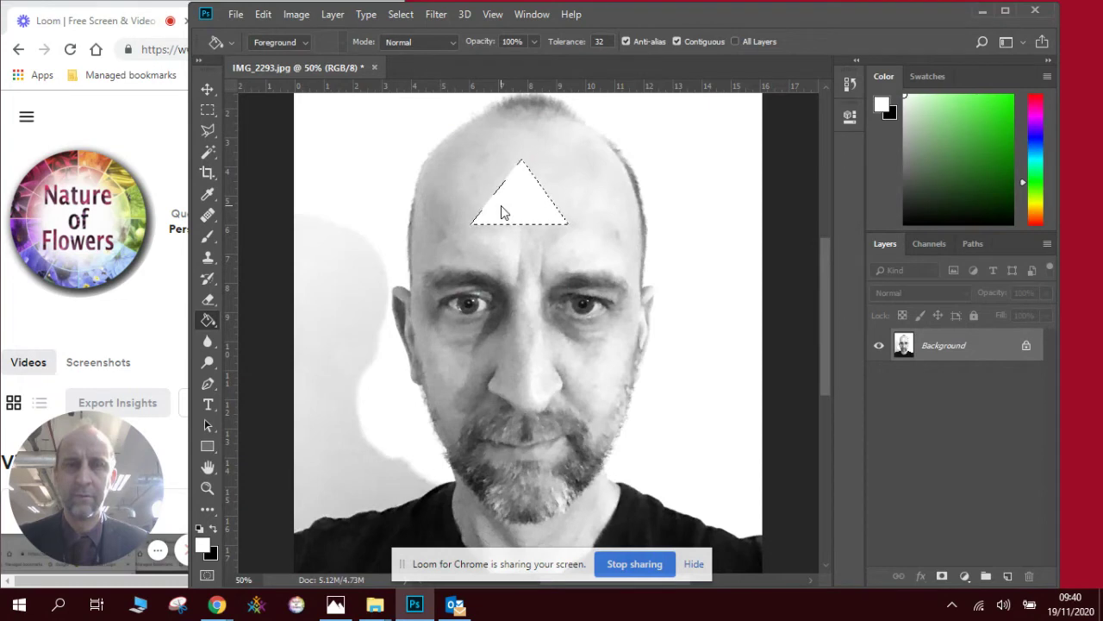
pyautogui.click(297, 16)
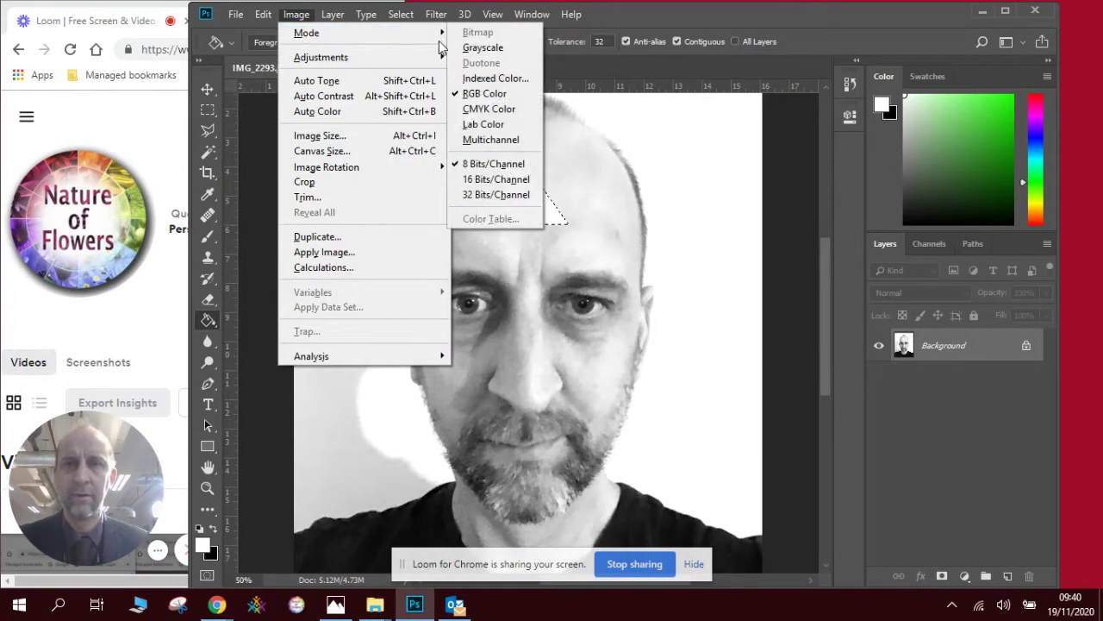
# - Set the foreground colour to bright green, hex 1dff06
pyautogui.click(205, 543)
pyautogui.write('1dff06')
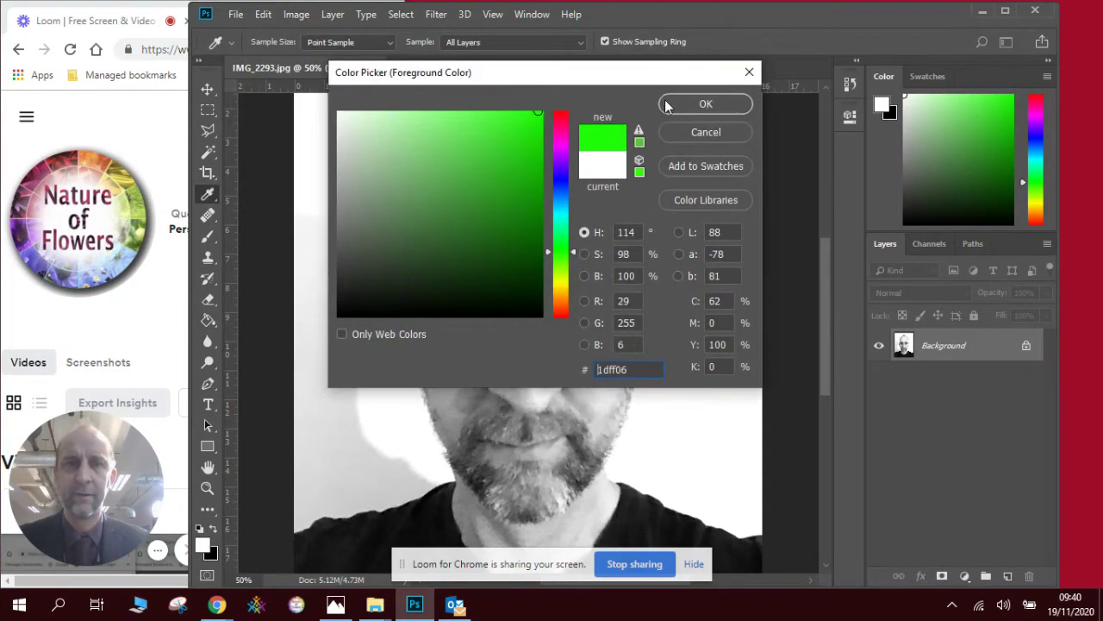
pyautogui.click(666, 104)
# - Fill the triangular selection with green directly on the Background layer and clear the selection
pyautogui.press('g')
pyautogui.click(516, 189)
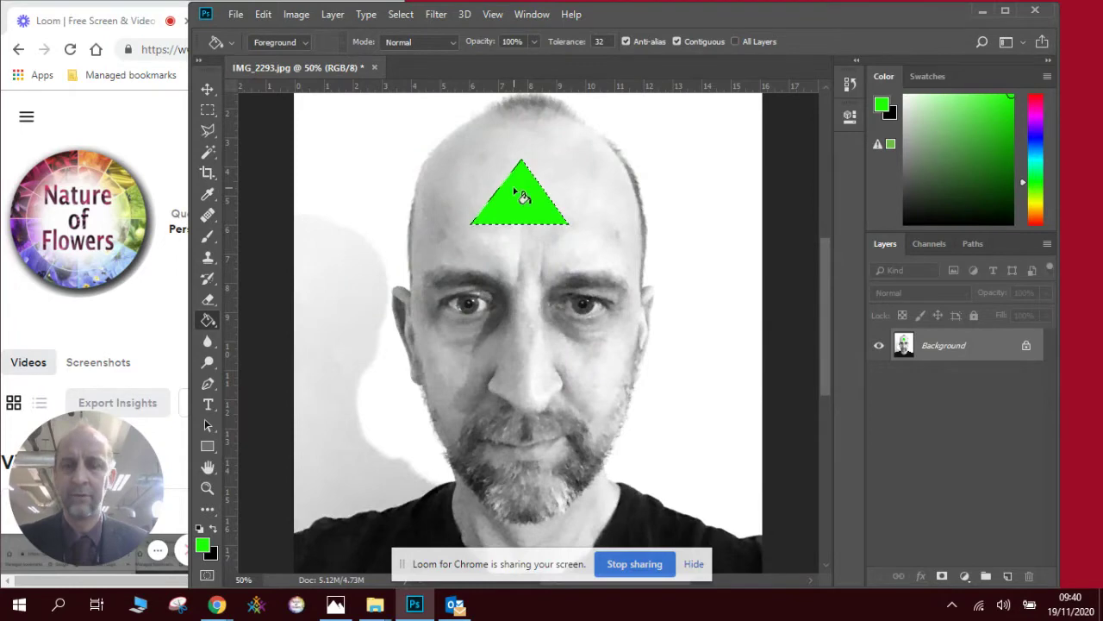
pyautogui.hotkey('ctrl', 'd')
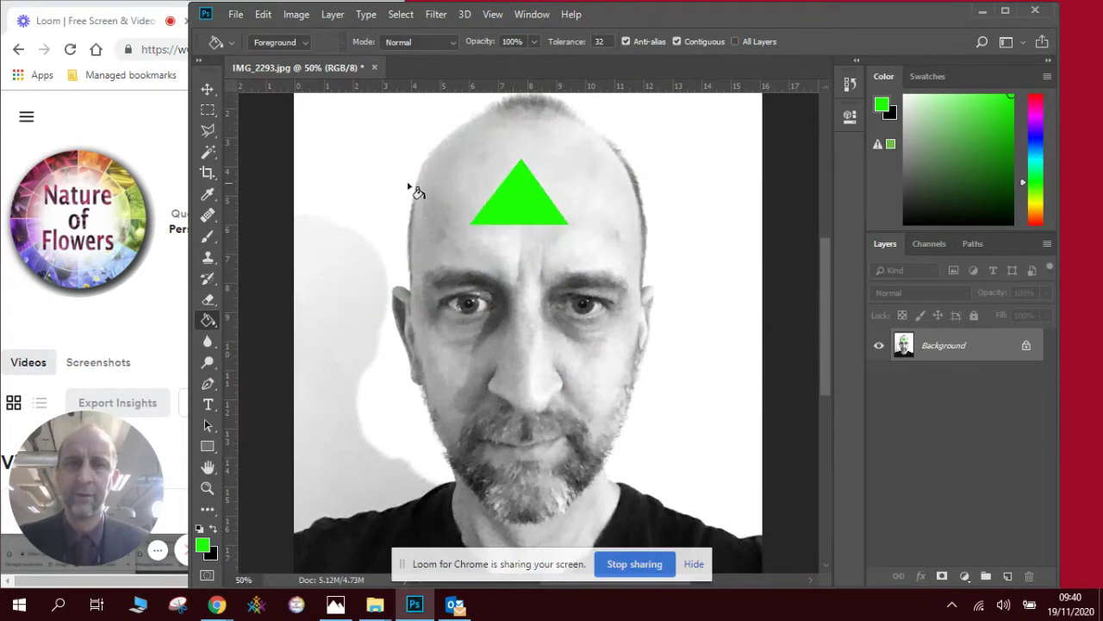
# - Undo the deselection and the triangle's colour fills, keeping the triangular selection active on the forehead
pyautogui.click(212, 91)
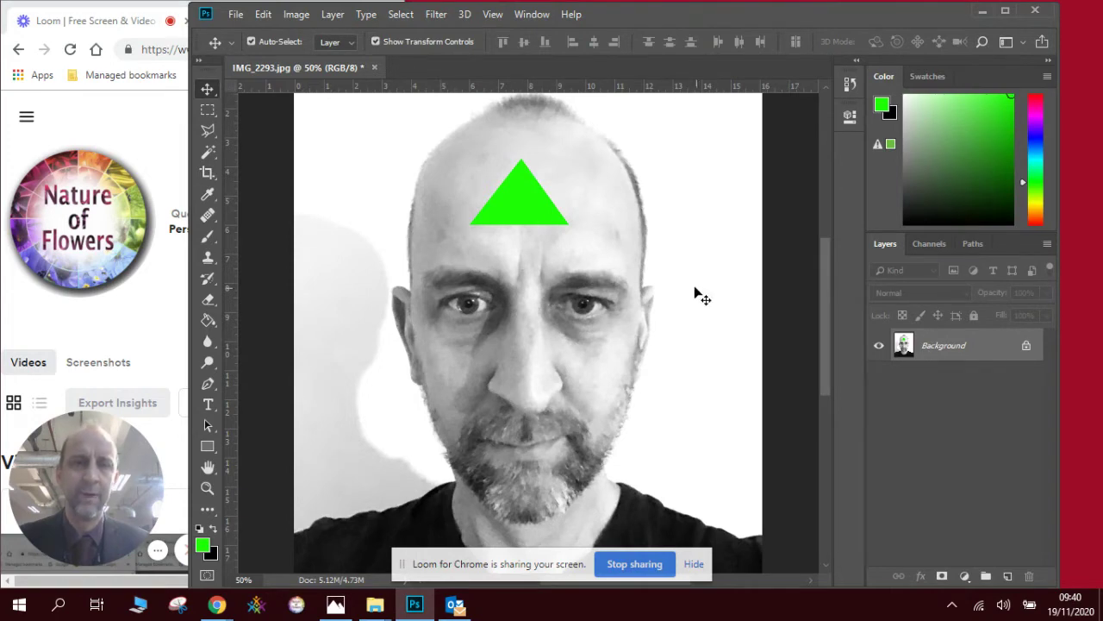
pyautogui.hotkey('ctrl', 'z')
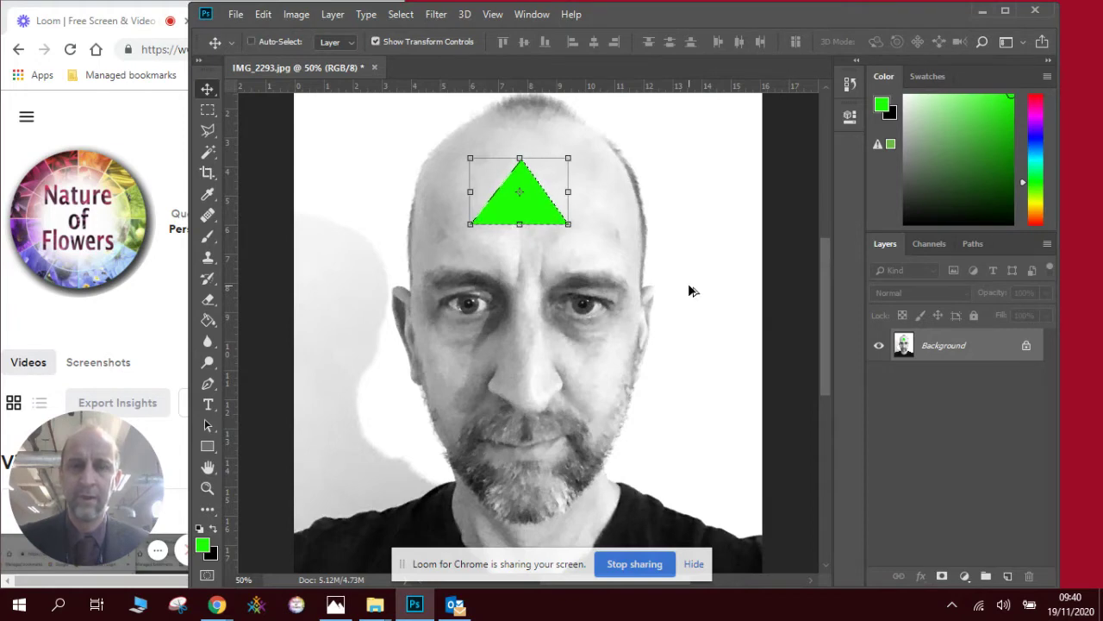
pyautogui.hotkey('ctrl', 'z')
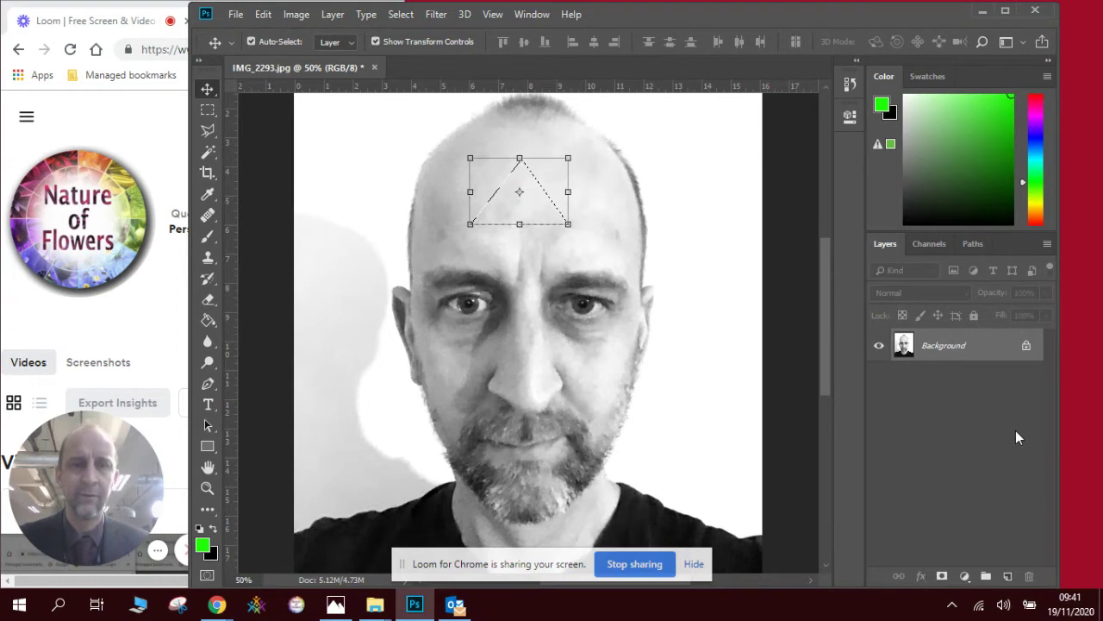
# - Add a new layer, fill the forehead triangle with the green foreground colour on it, and clear the selection
pyautogui.click(1009, 577)
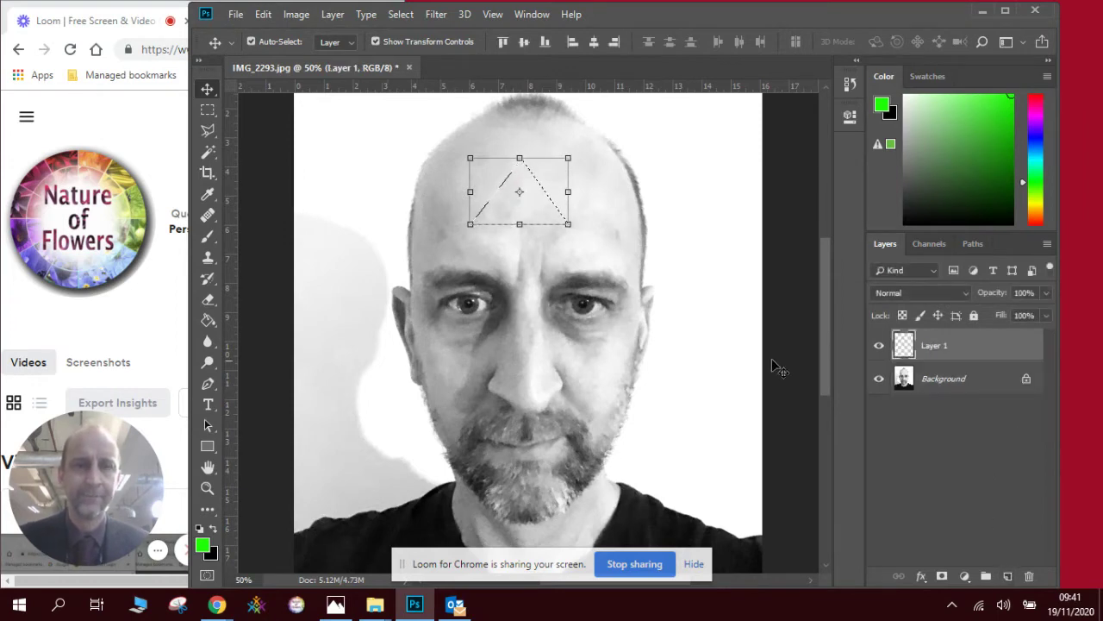
pyautogui.click(208, 320)
pyautogui.click(515, 214)
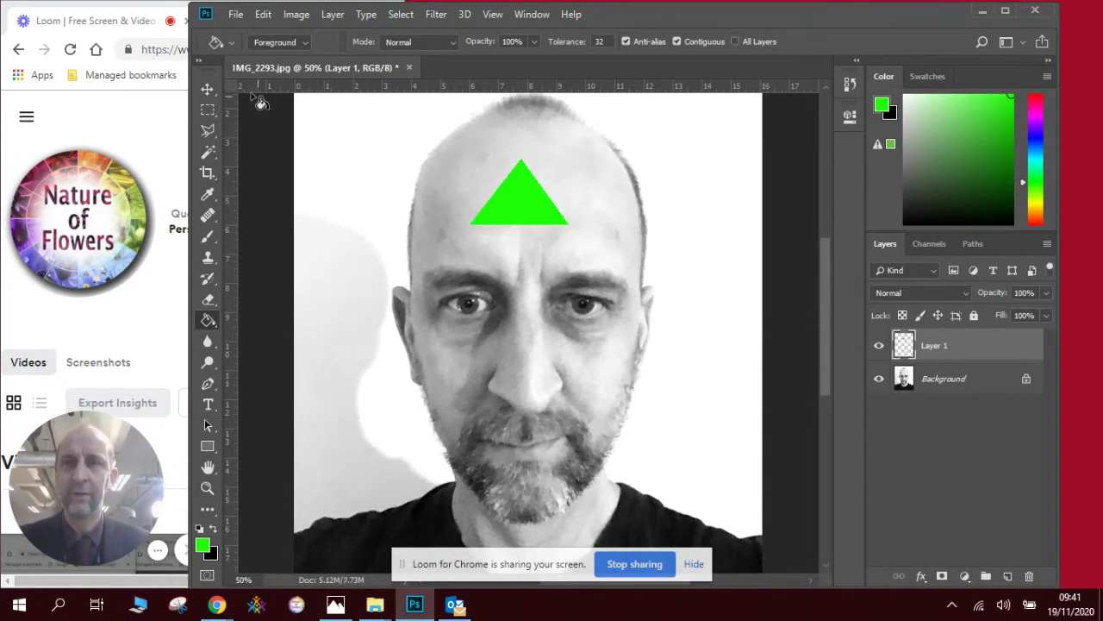
pyautogui.click(207, 89)
pyautogui.hotkey('ctrl', 'd')
# - Resize the green triangle to about 89% width and 108% height, and move it just above the right-hand eyebrow in the photo
pyautogui.moveTo(498, 206); pyautogui.dragTo(540, 245)
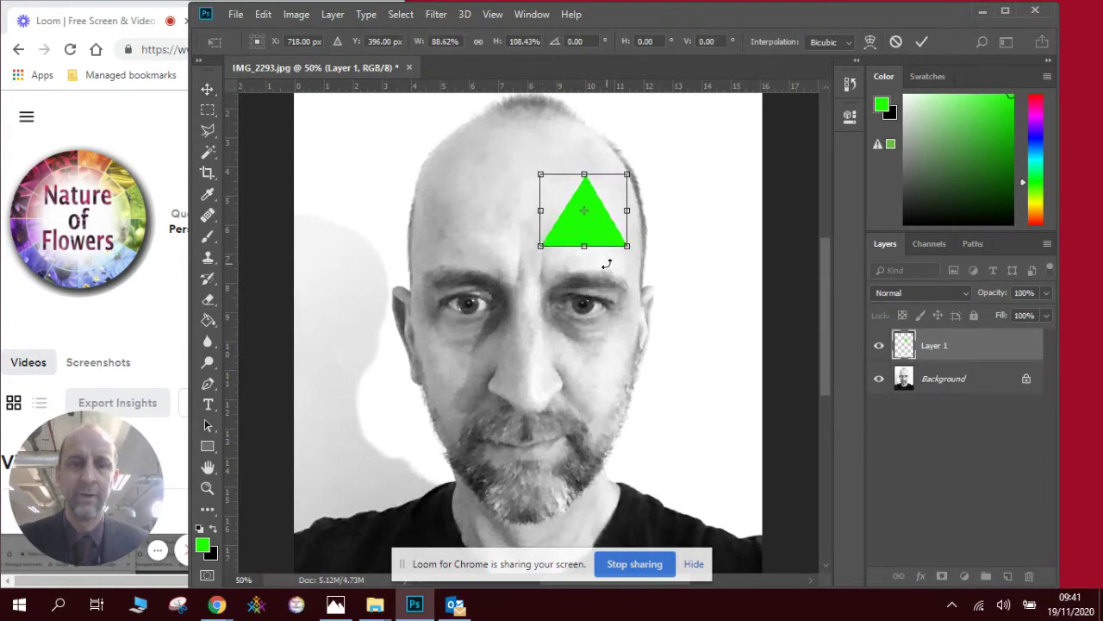
pyautogui.press('Return')
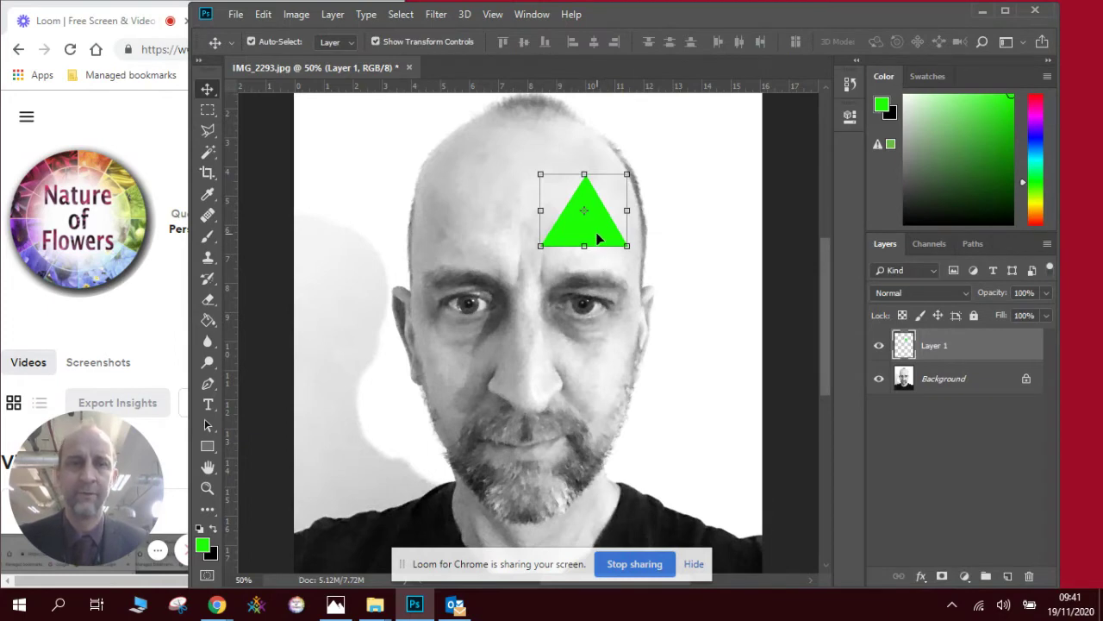
pyautogui.moveTo(592, 229); pyautogui.dragTo(584, 257)
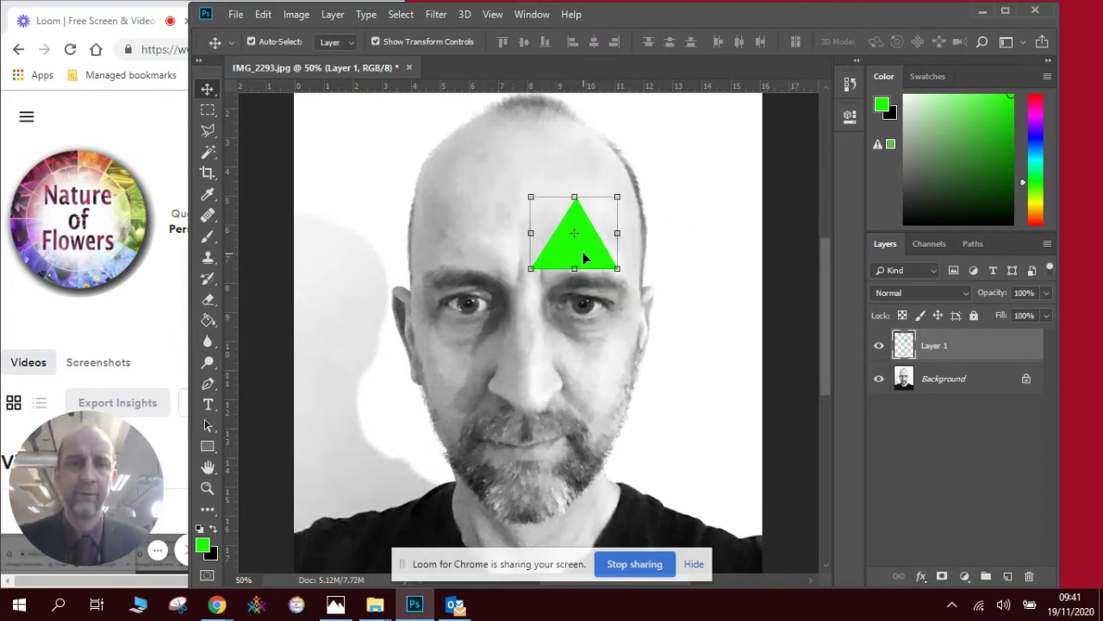
# - Lower the triangle layer's opacity to 50% and position the triangle over the left-hand eye in the photo
pyautogui.click(1046, 293)
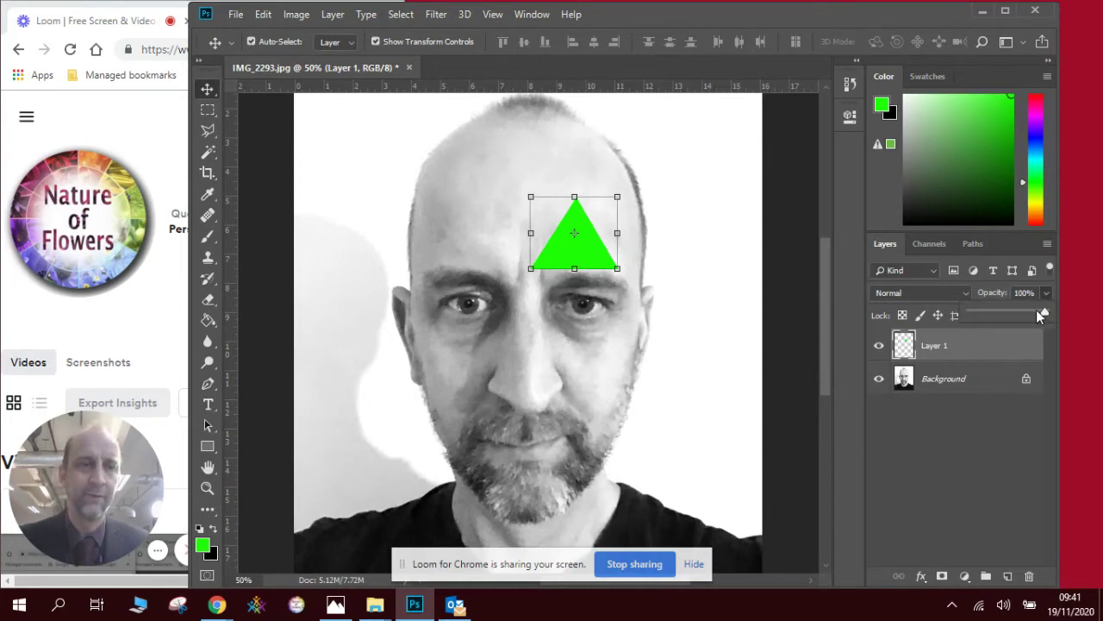
pyautogui.moveTo(1042, 315); pyautogui.dragTo(1006, 312)
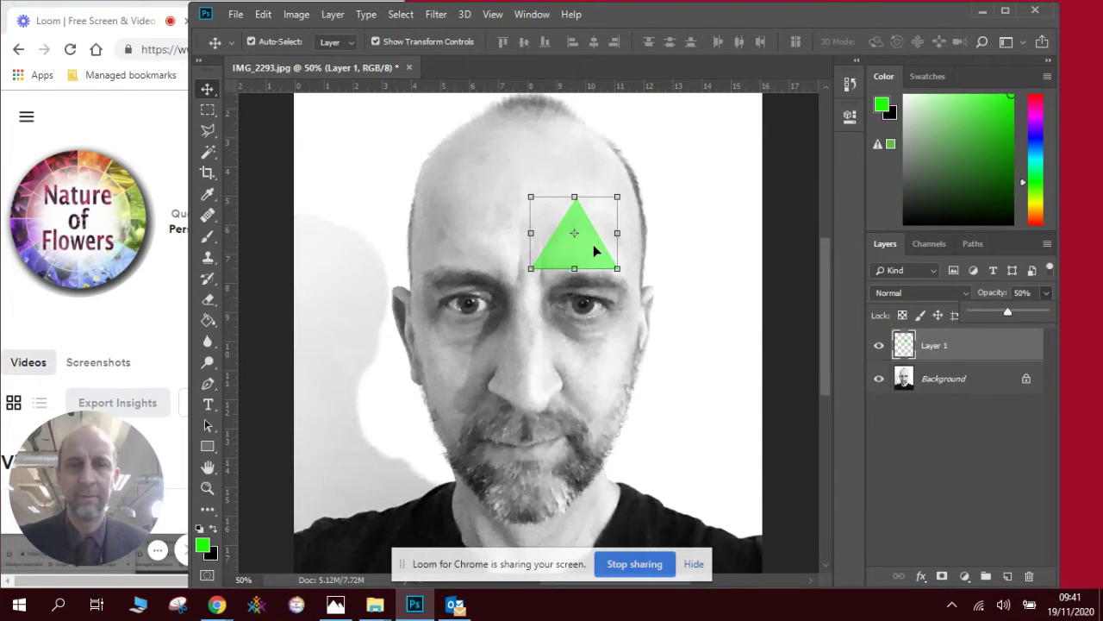
pyautogui.moveTo(593, 245); pyautogui.dragTo(482, 307)
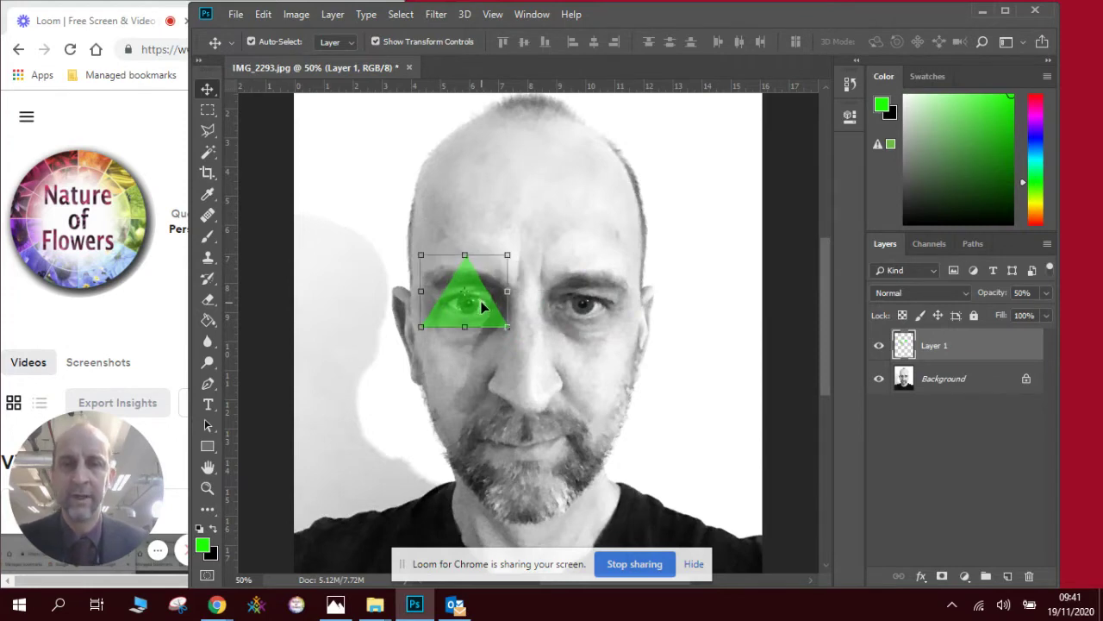
pyautogui.click(880, 350)
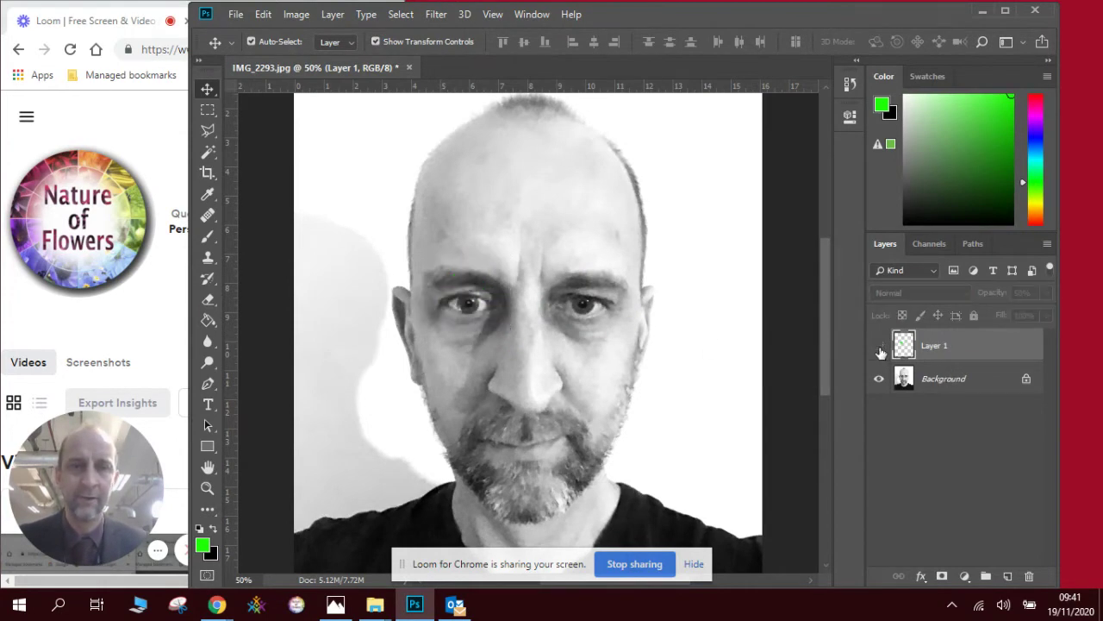
pyautogui.click(887, 349)
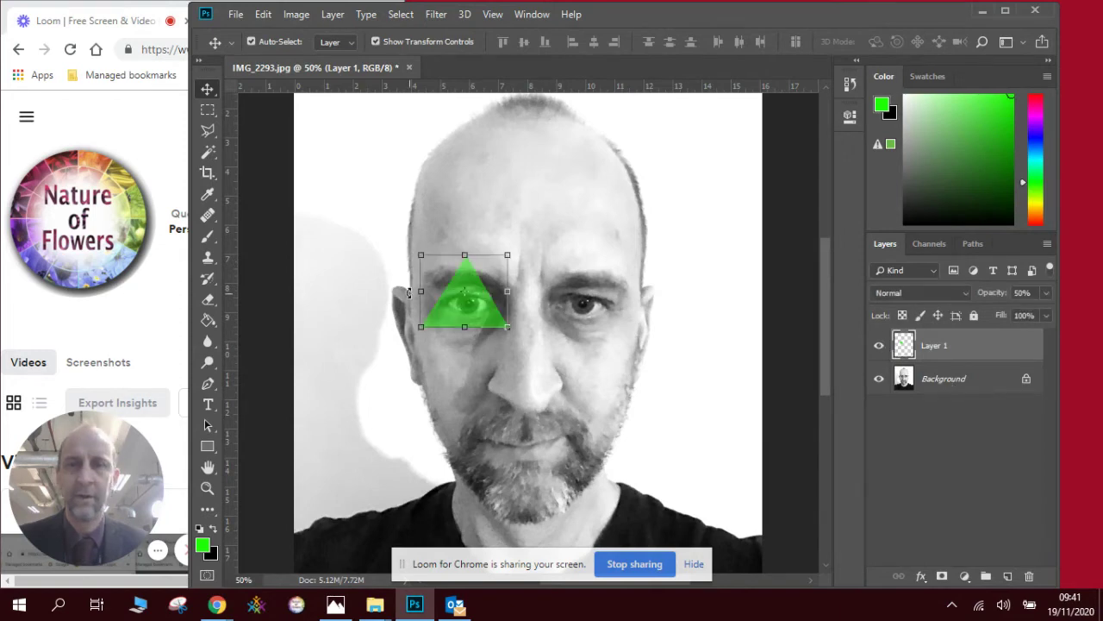
# - Select the green triangle's shape with the Magic Wand and hide its layer, leaving the selection around the eye
pyautogui.click(214, 151)
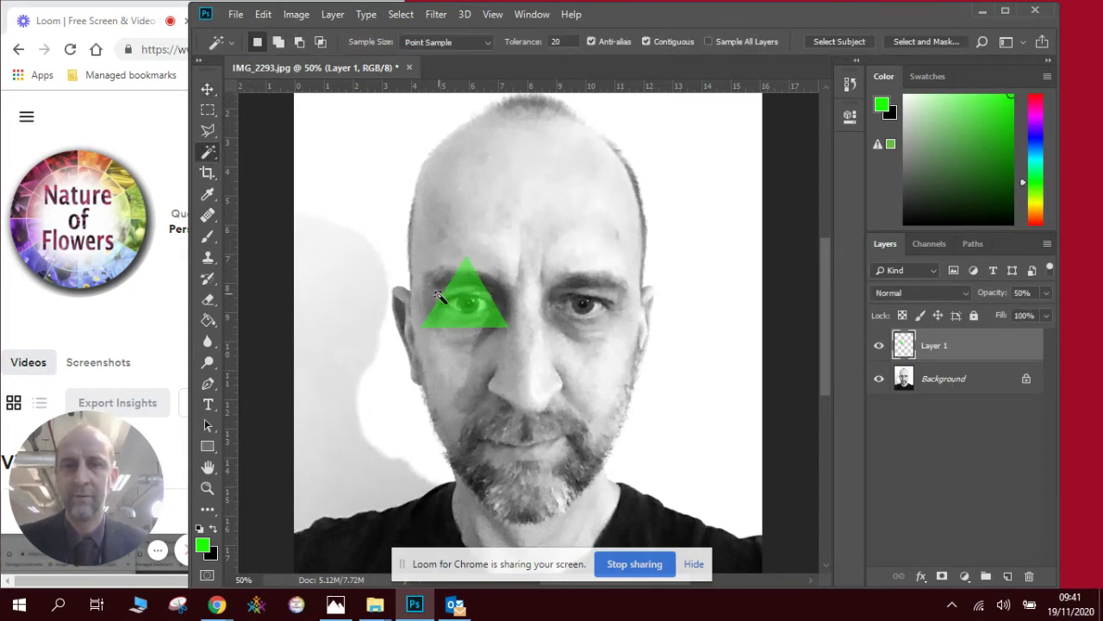
pyautogui.click(466, 302)
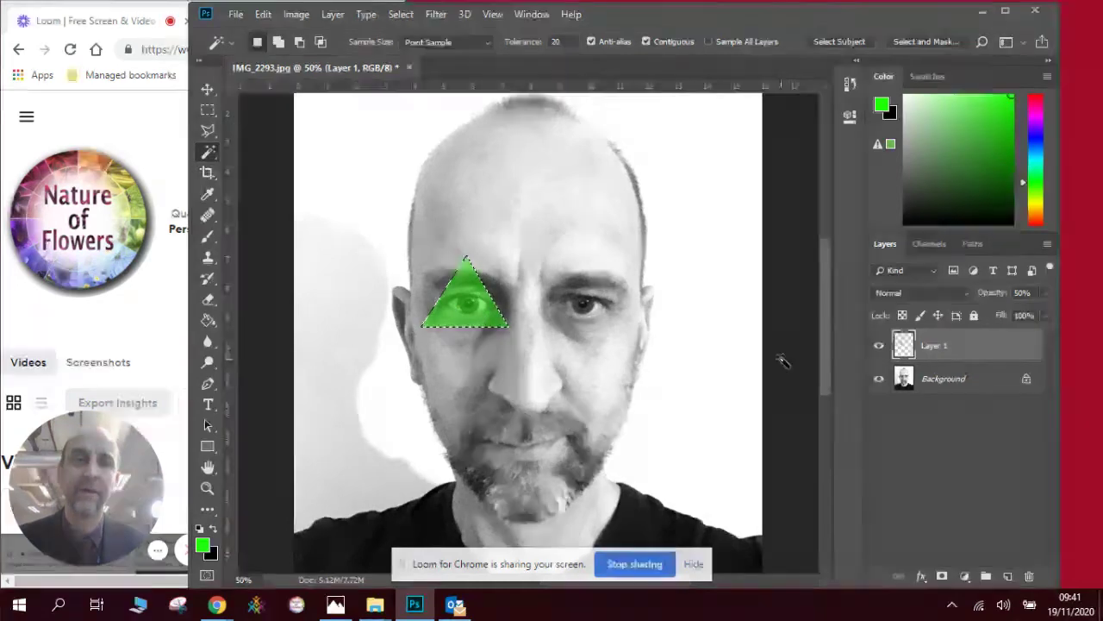
pyautogui.click(880, 349)
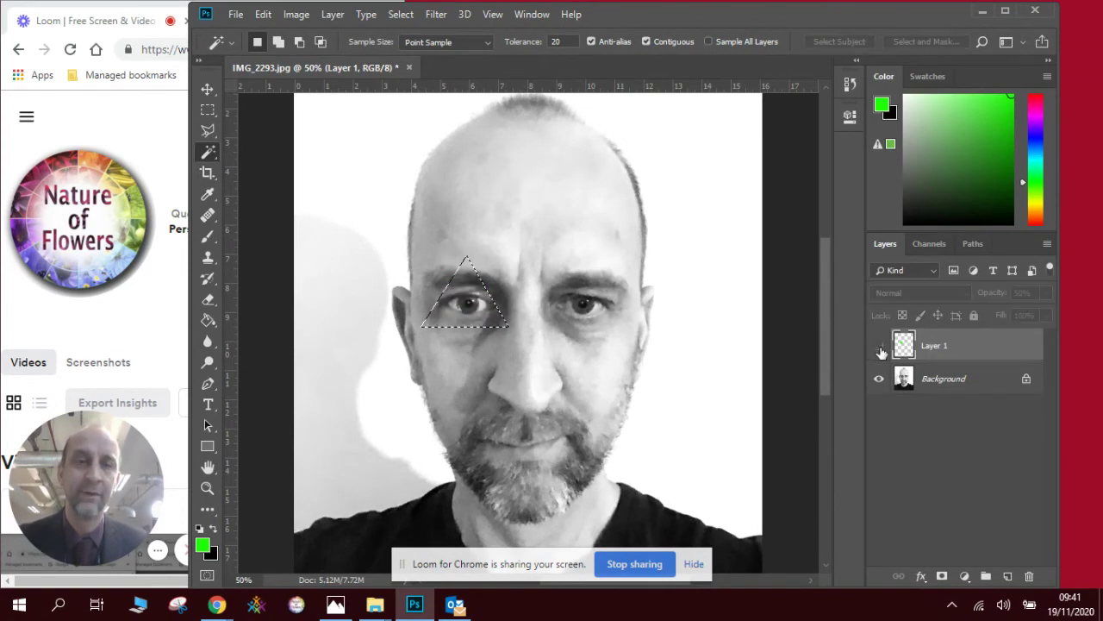
# - Copy the selected triangle around the left-hand eye from the Background layer and paste it onto a new layer
pyautogui.click(955, 385)
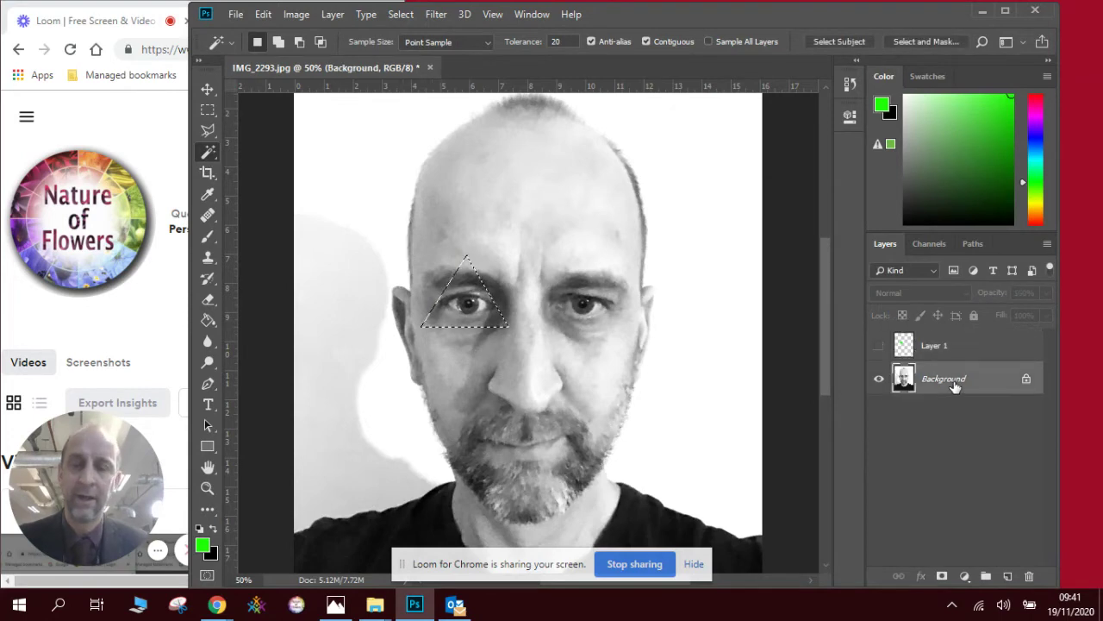
pyautogui.click(260, 16)
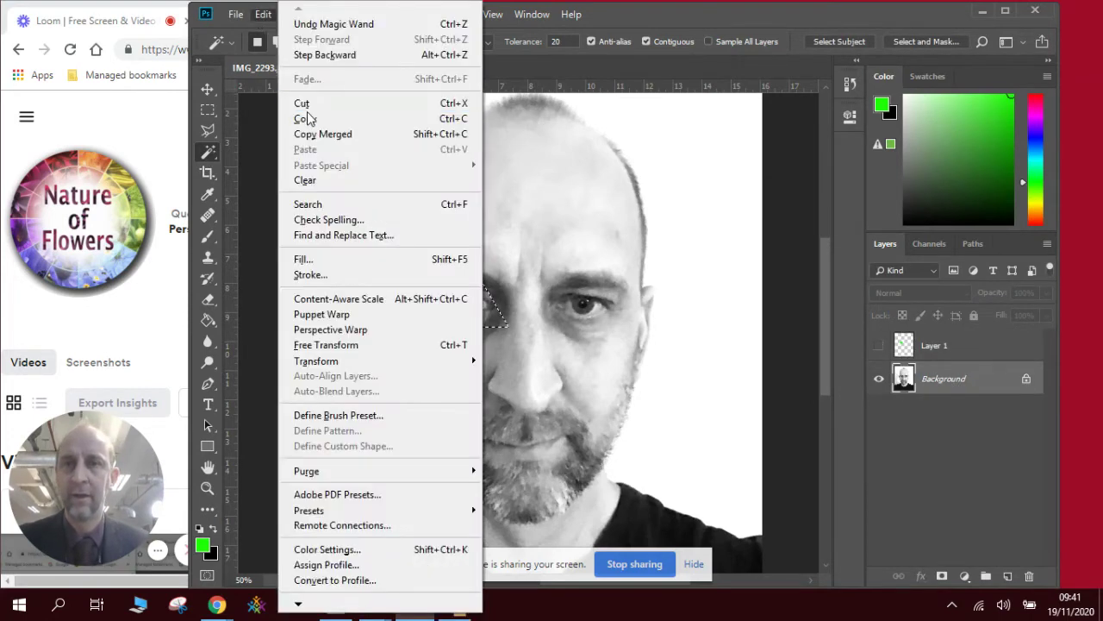
pyautogui.click(303, 118)
pyautogui.click(263, 17)
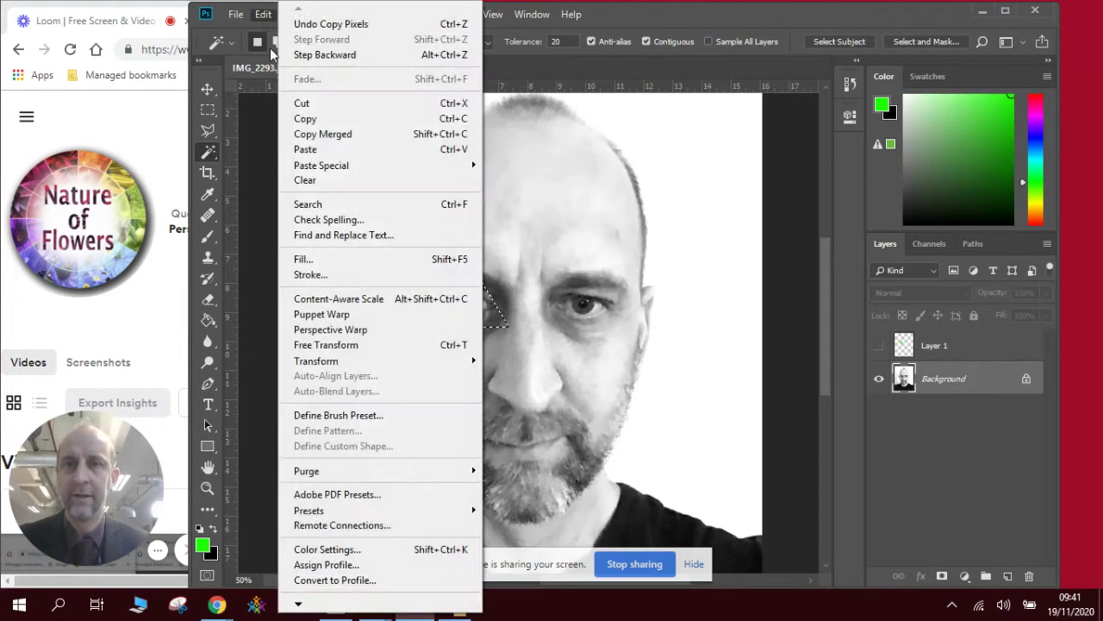
pyautogui.click(306, 149)
# - Move the pasted eye triangle up to the centre of the forehead and deselect its layer
pyautogui.click(207, 89)
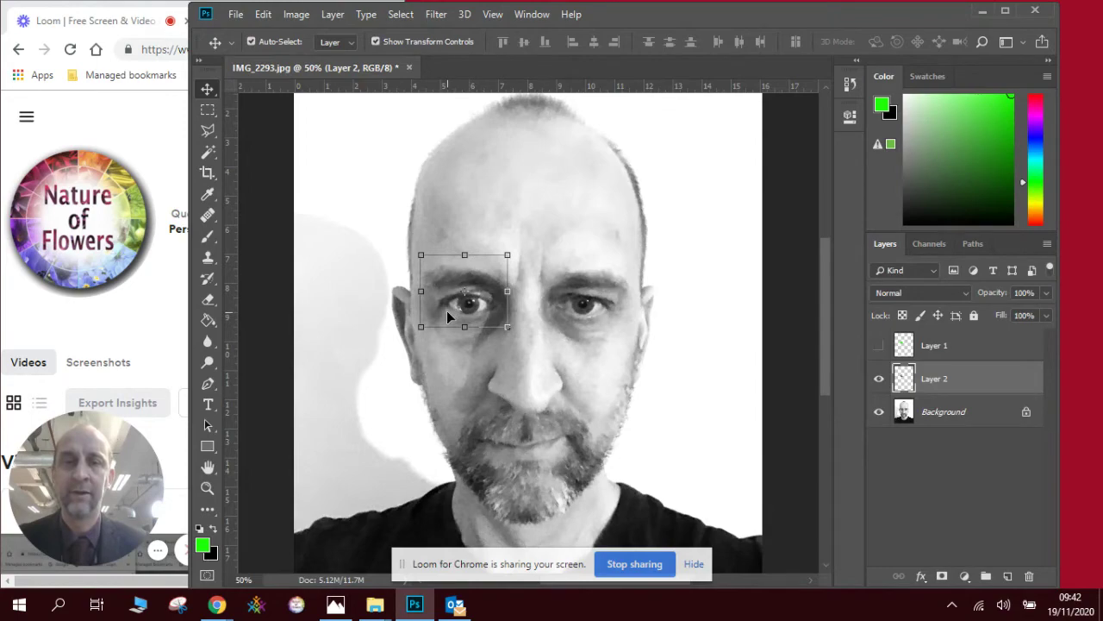
pyautogui.click(879, 412)
pyautogui.click(879, 412)
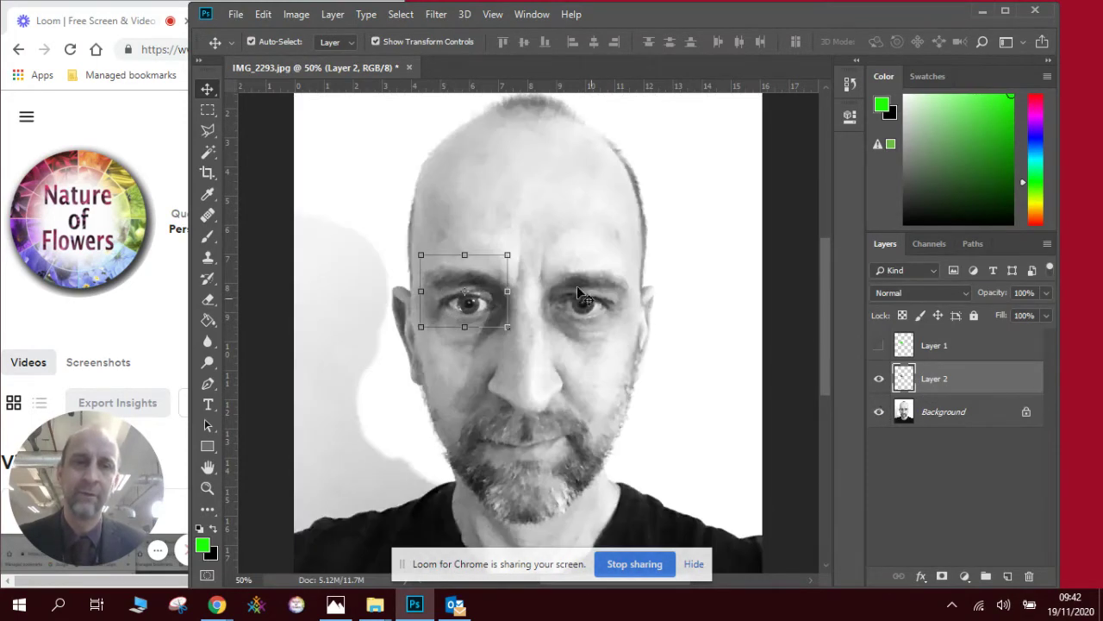
pyautogui.moveTo(484, 280); pyautogui.dragTo(508, 182)
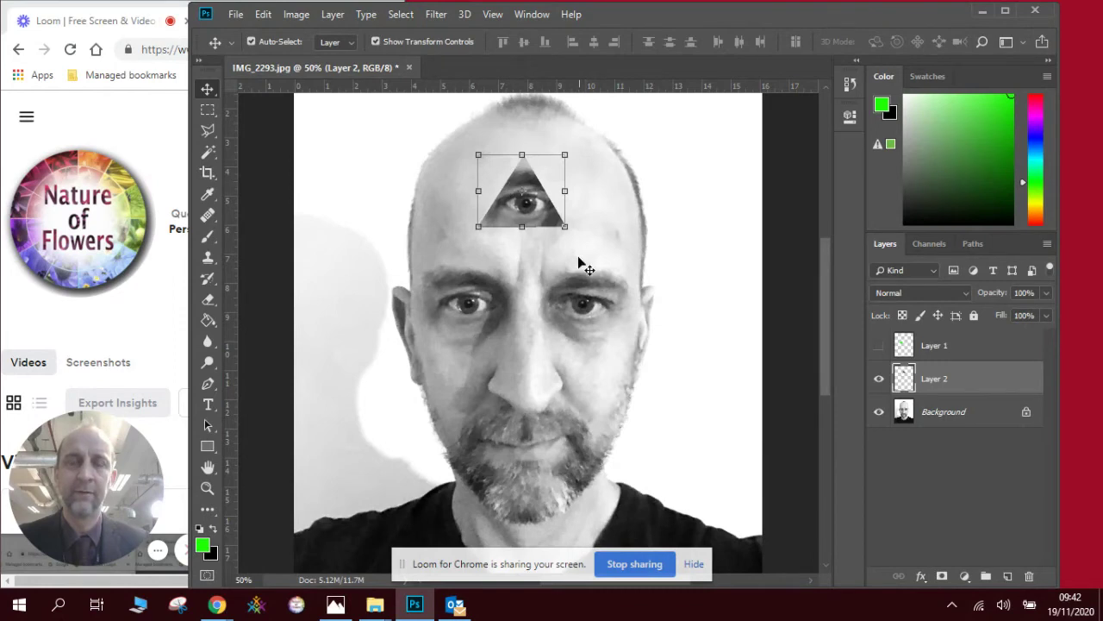
pyautogui.click(676, 274)
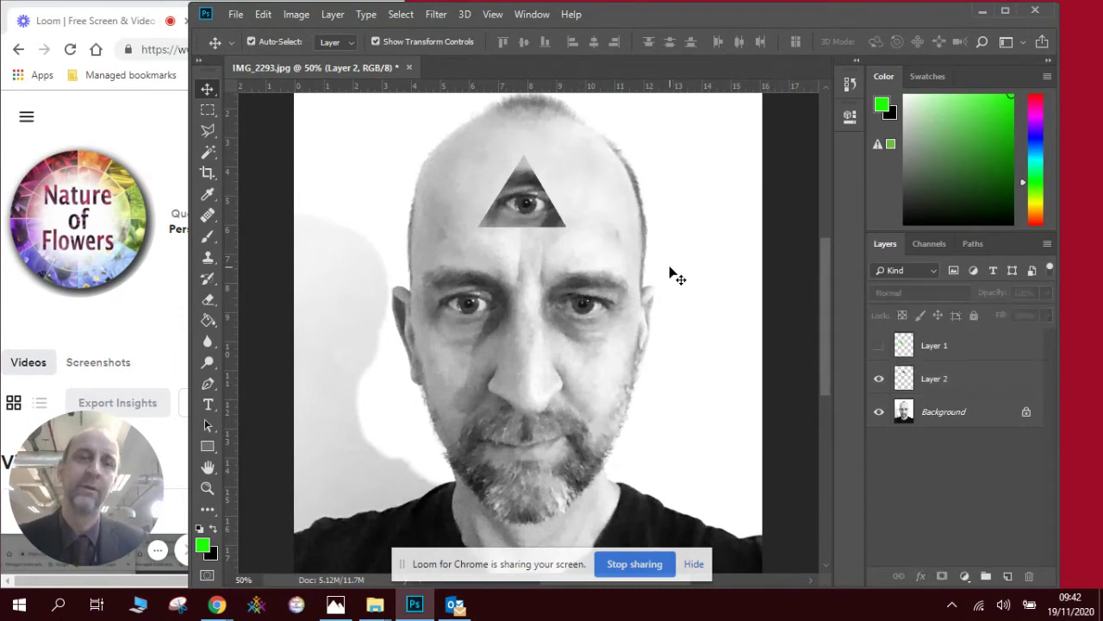
# - Show the green triangle, position it between the eyes, and convert its shape into a Magic Wand selection with its layer hidden again
pyautogui.click(881, 346)
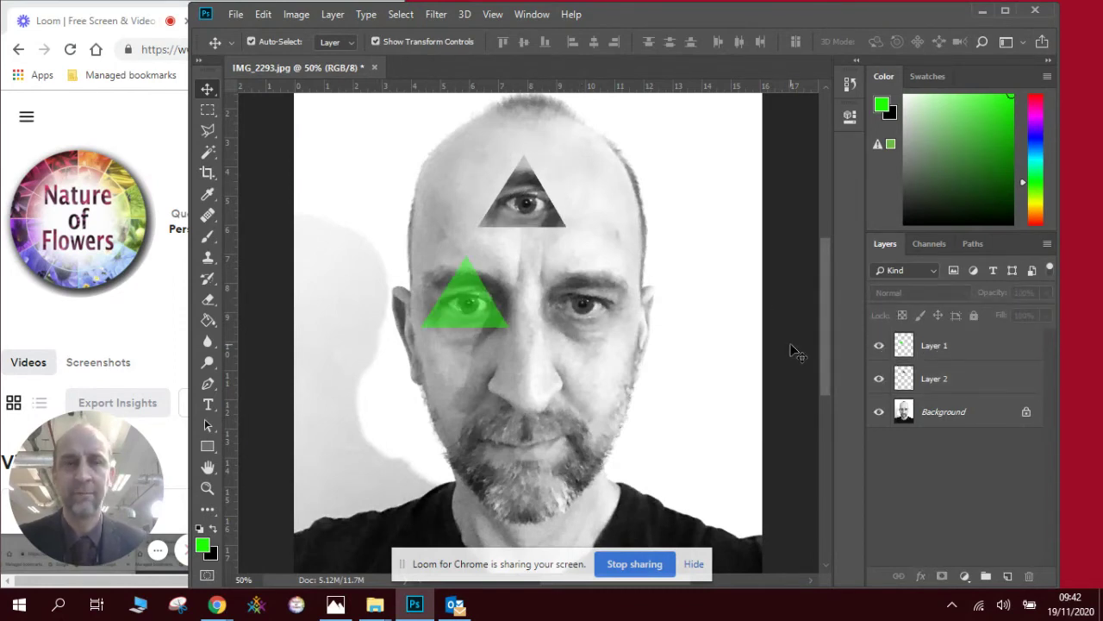
pyautogui.moveTo(460, 303); pyautogui.dragTo(521, 294)
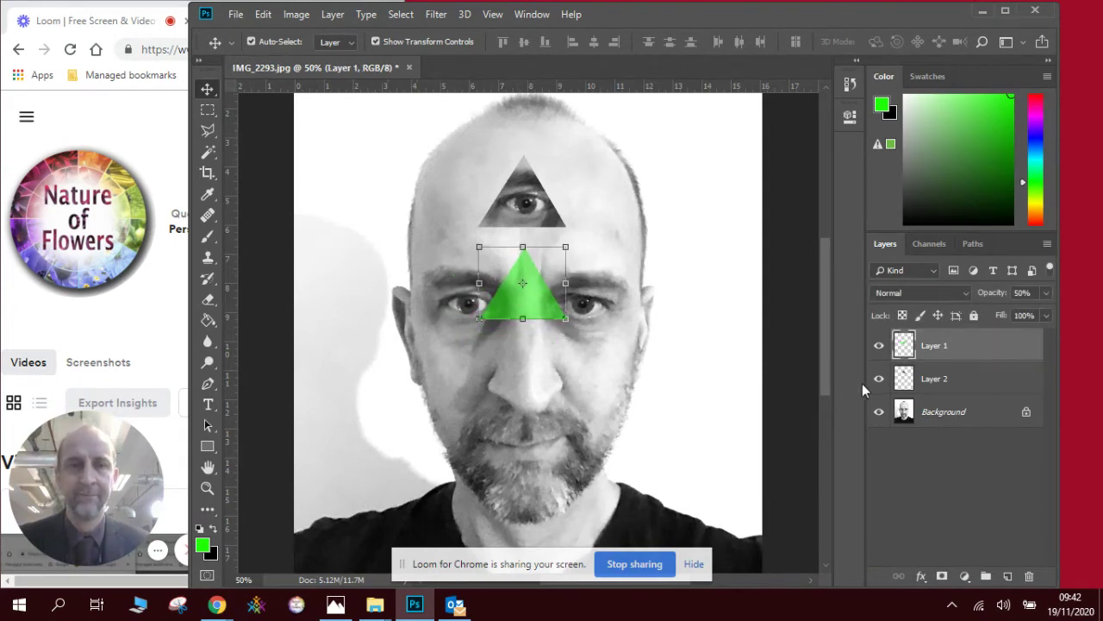
pyautogui.click(944, 412)
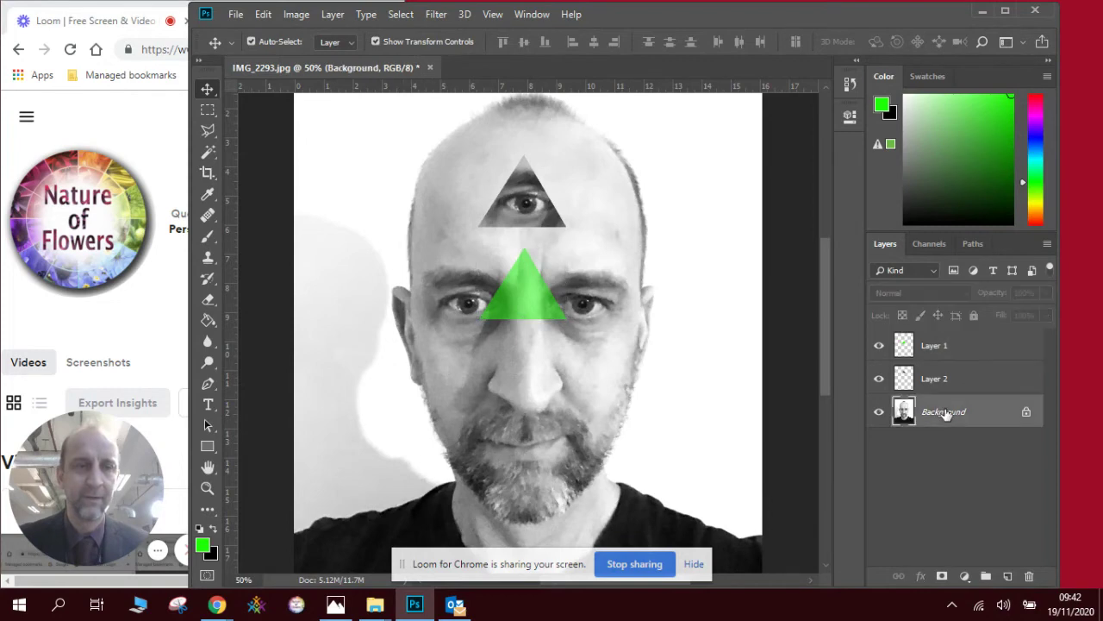
pyautogui.click(208, 150)
pyautogui.click(514, 281)
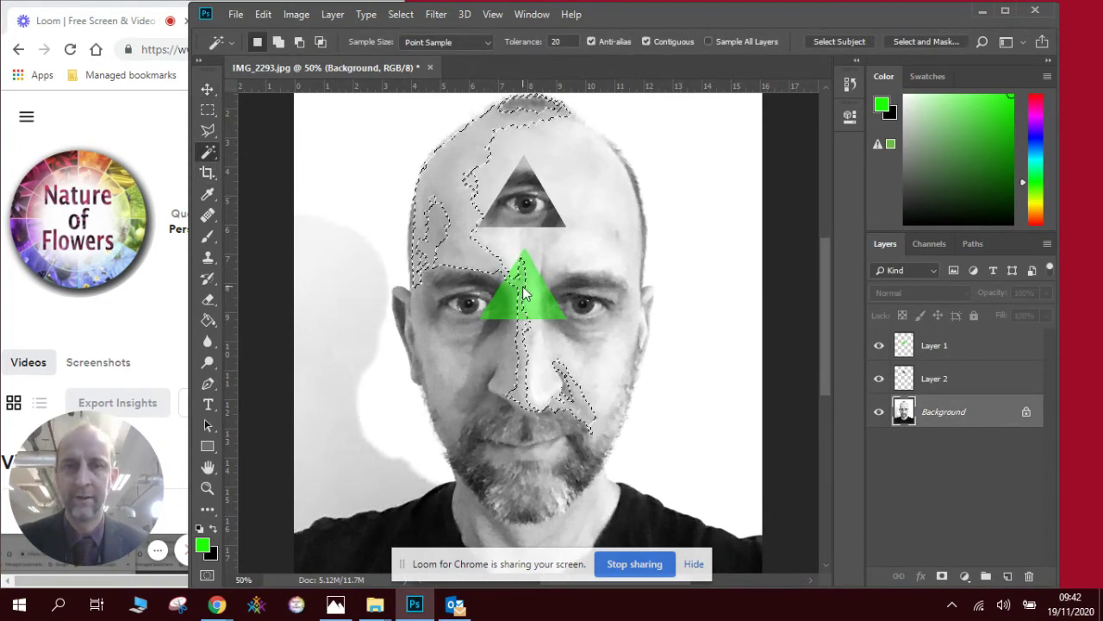
pyautogui.click(977, 355)
pyautogui.click(526, 298)
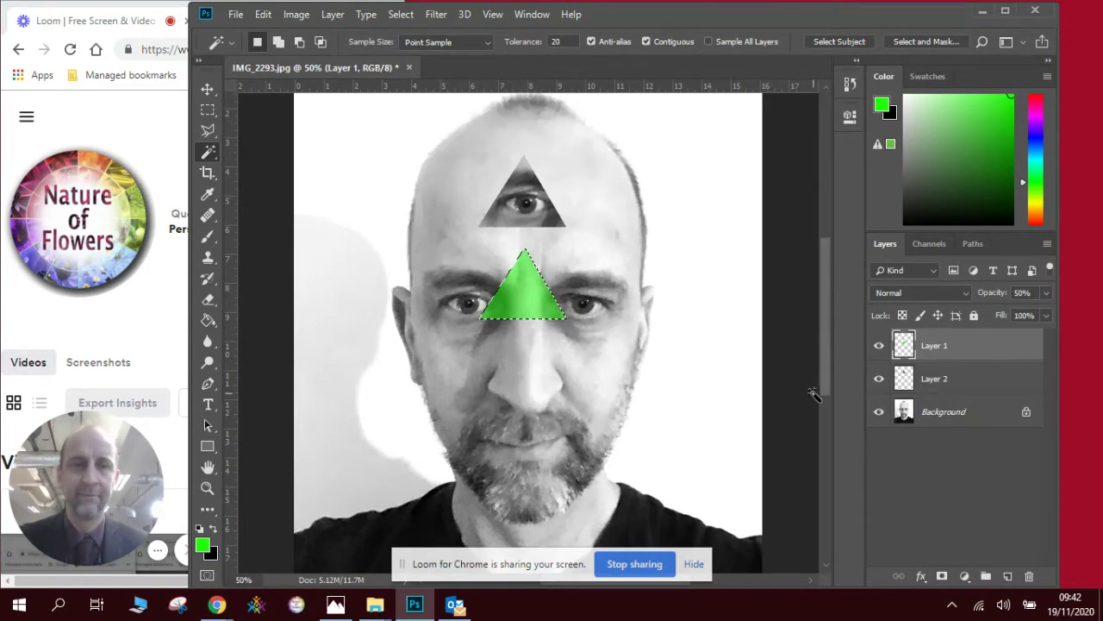
pyautogui.click(881, 344)
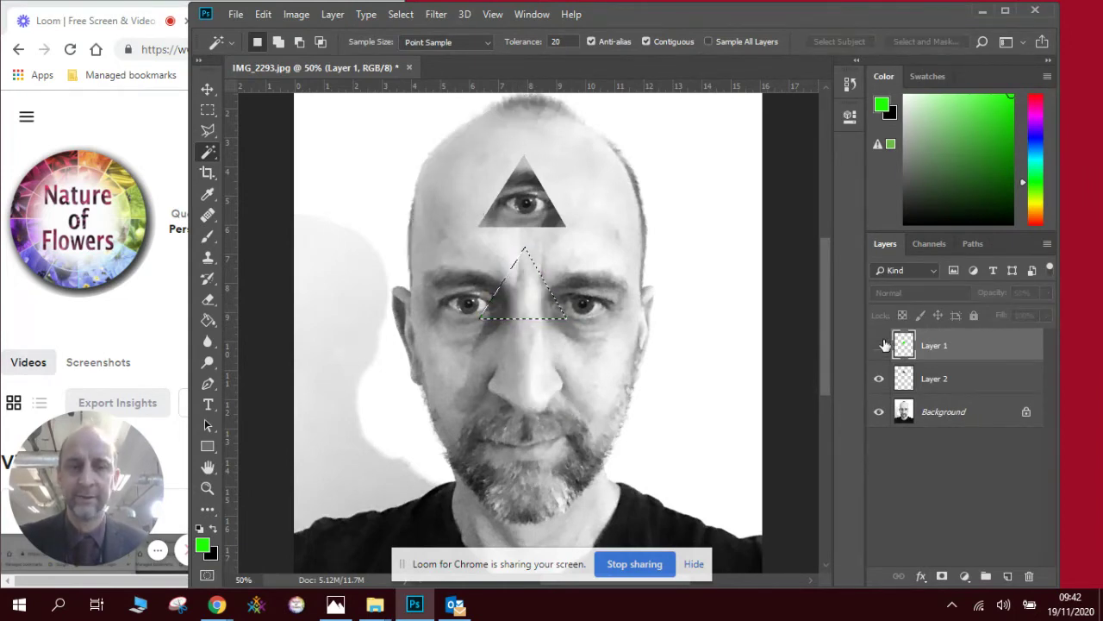
# - Copy the triangular area between the eyes from the Background layer and paste it onto a new layer
pyautogui.click(264, 16)
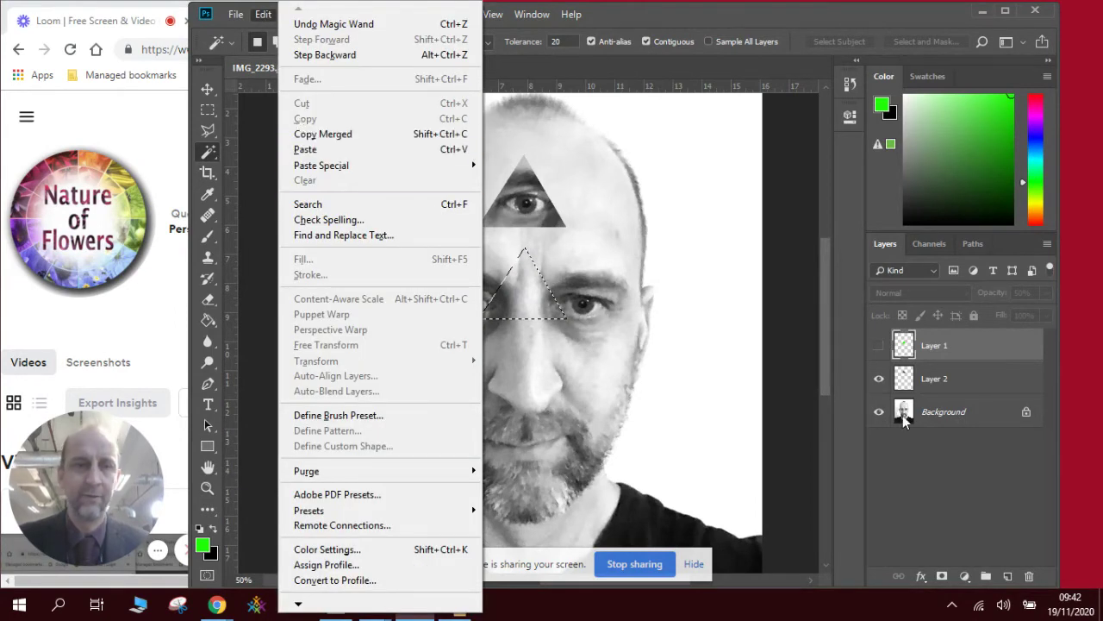
pyautogui.click(903, 415)
pyautogui.click(263, 15)
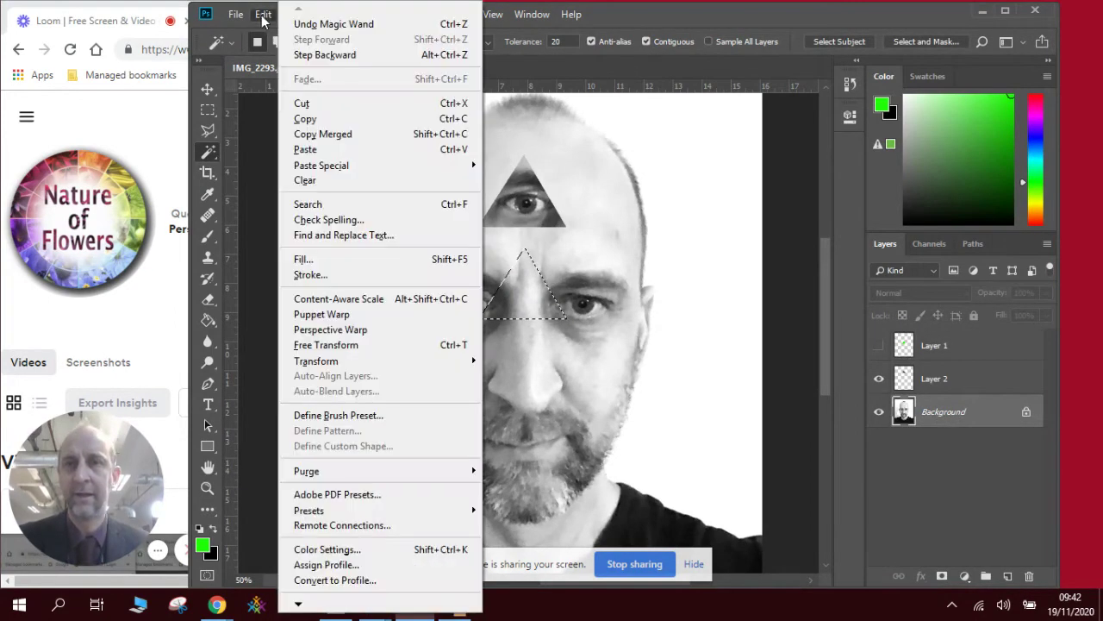
pyautogui.click(315, 122)
pyautogui.click(260, 15)
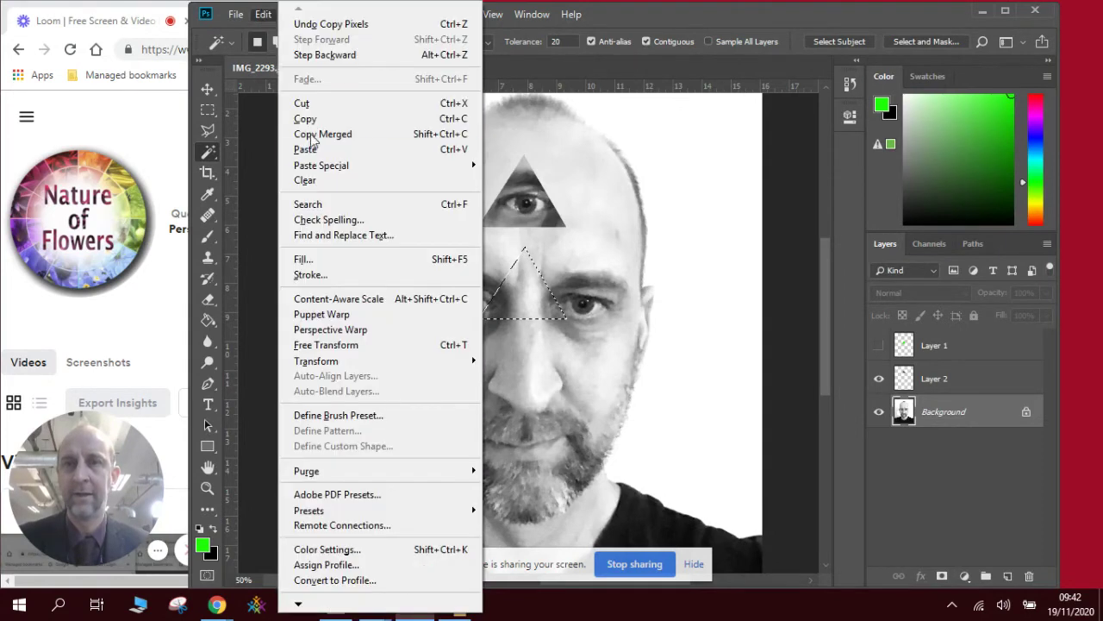
pyautogui.click(321, 149)
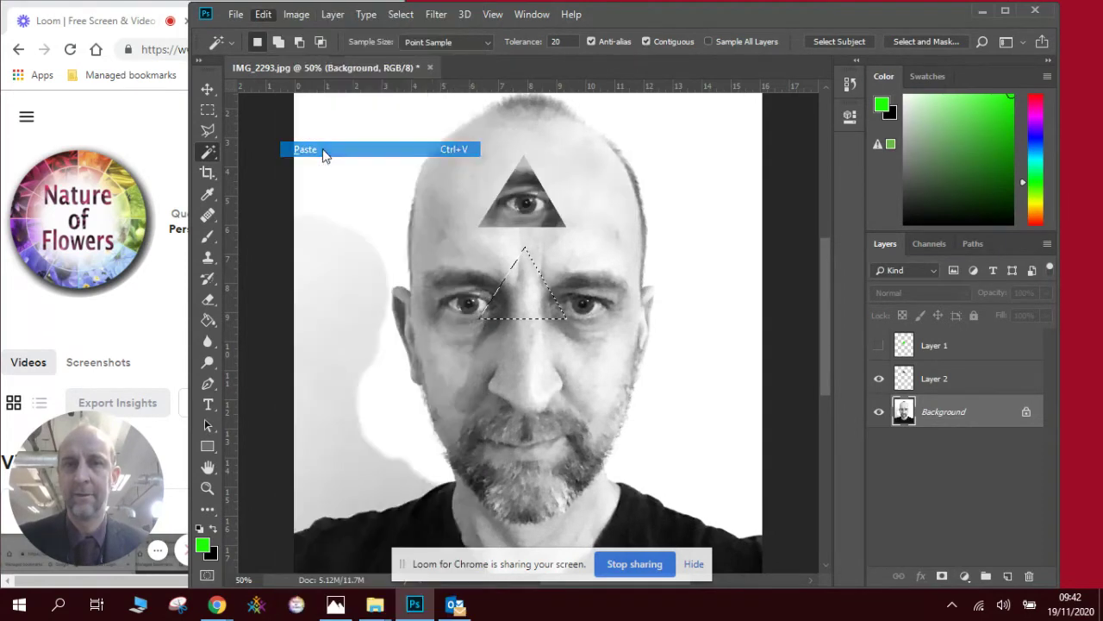
# - Move the pasted nose-bridge triangle beside the forehead eye triangle, on its right-hand side with their base corners touching
pyautogui.click(207, 89)
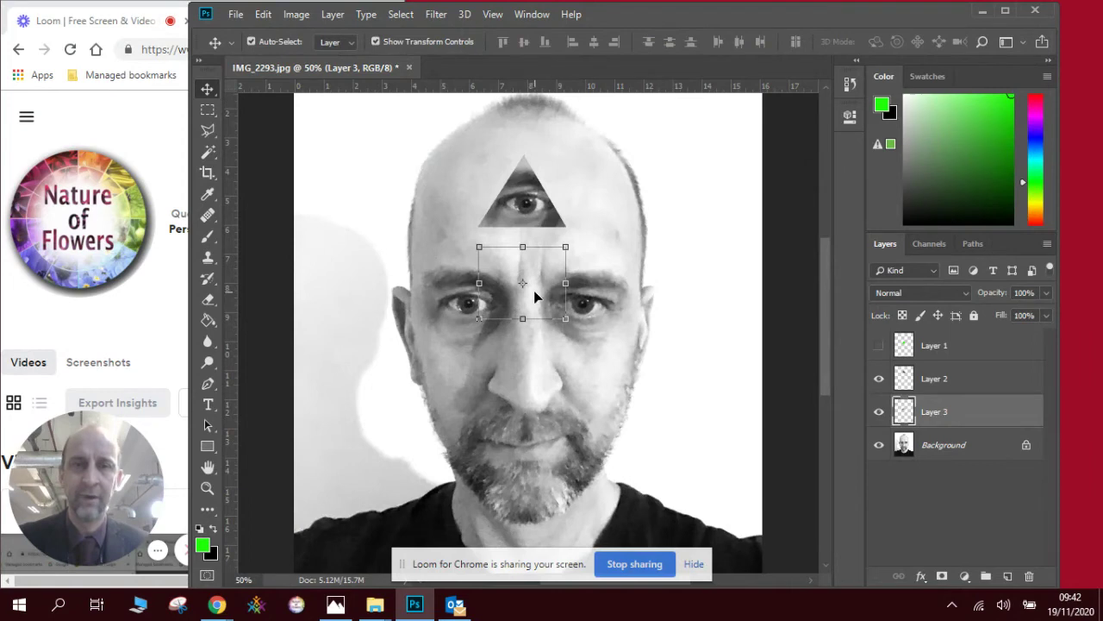
pyautogui.moveTo(534, 298); pyautogui.dragTo(624, 210)
pyautogui.click(709, 293)
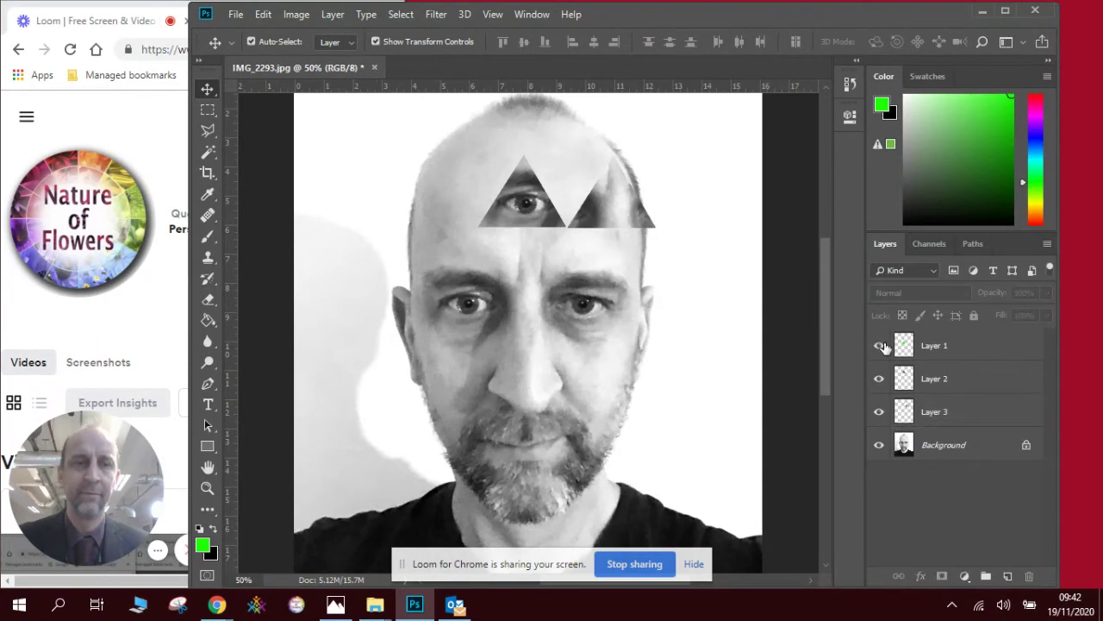
# - Show the green triangle template again, turn it upside down and place it over the right-hand eye
pyautogui.click(880, 345)
pyautogui.click(960, 355)
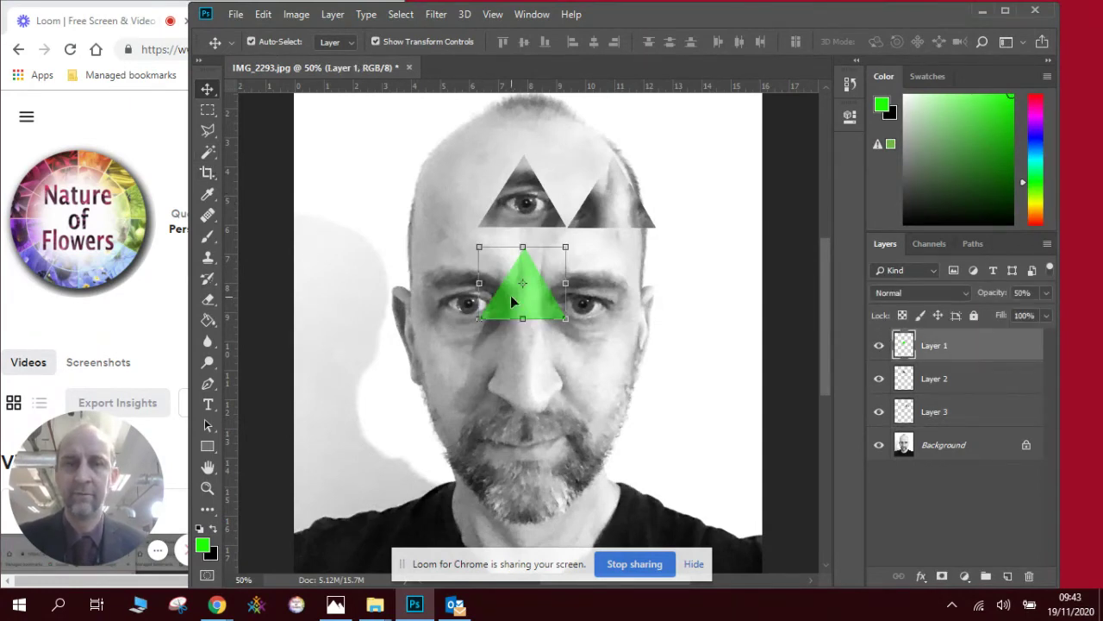
pyautogui.moveTo(510, 295); pyautogui.dragTo(572, 313)
pyautogui.moveTo(643, 344); pyautogui.dragTo(567, 292)
pyautogui.press('Return')
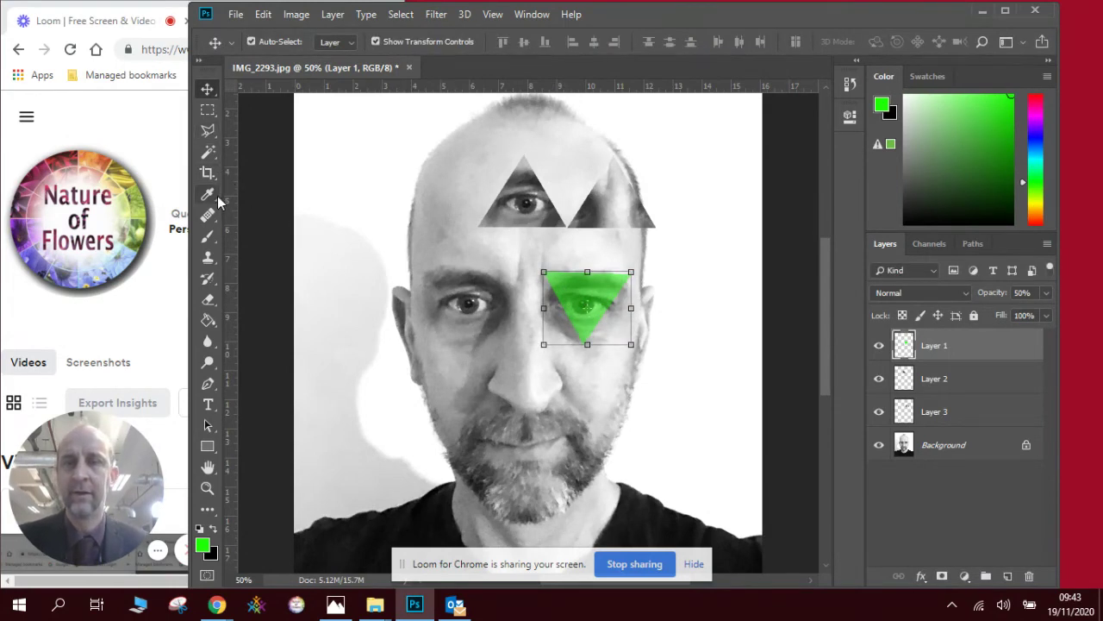
# - Select the inverted triangle's shape with the Magic Wand, hide its layer, and copy that area of the Background onto a new layer
pyautogui.click(209, 155)
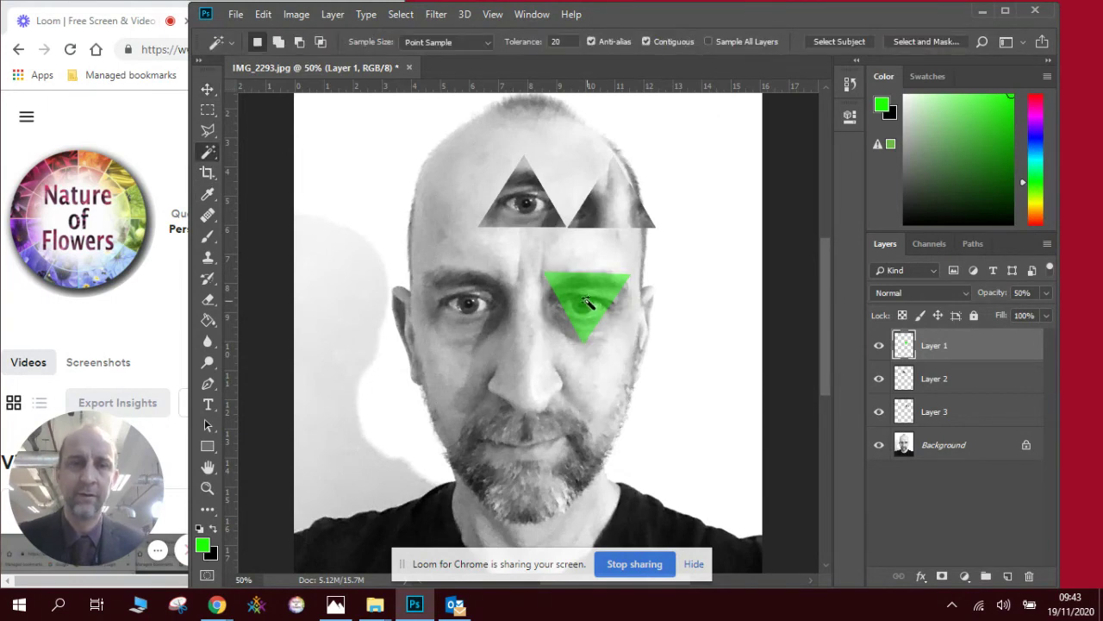
pyautogui.click(880, 352)
pyautogui.click(261, 16)
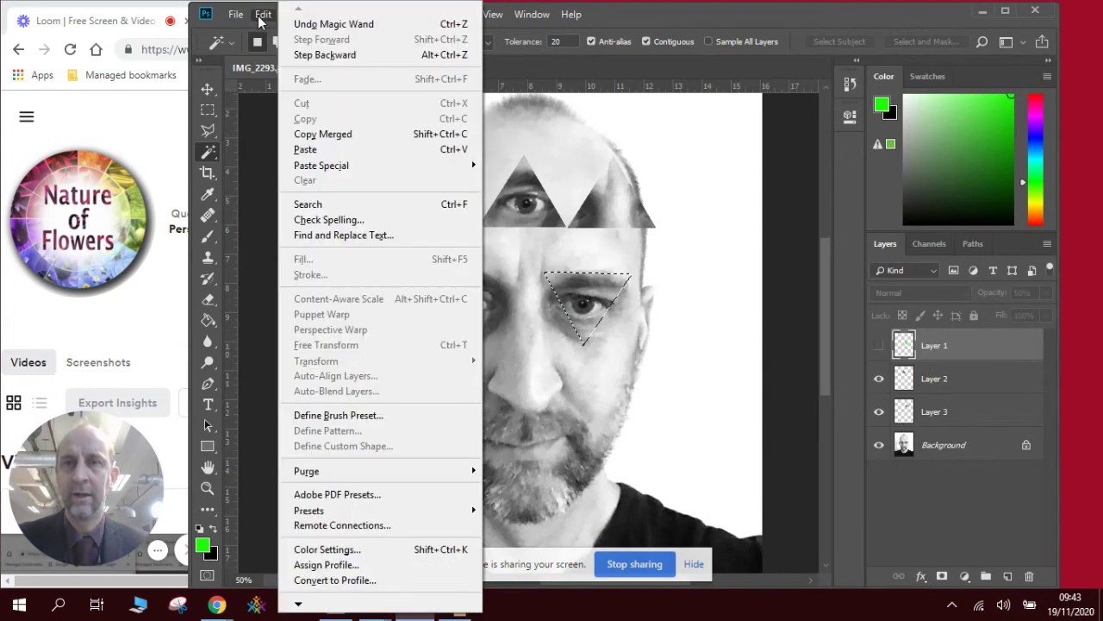
pyautogui.click(965, 443)
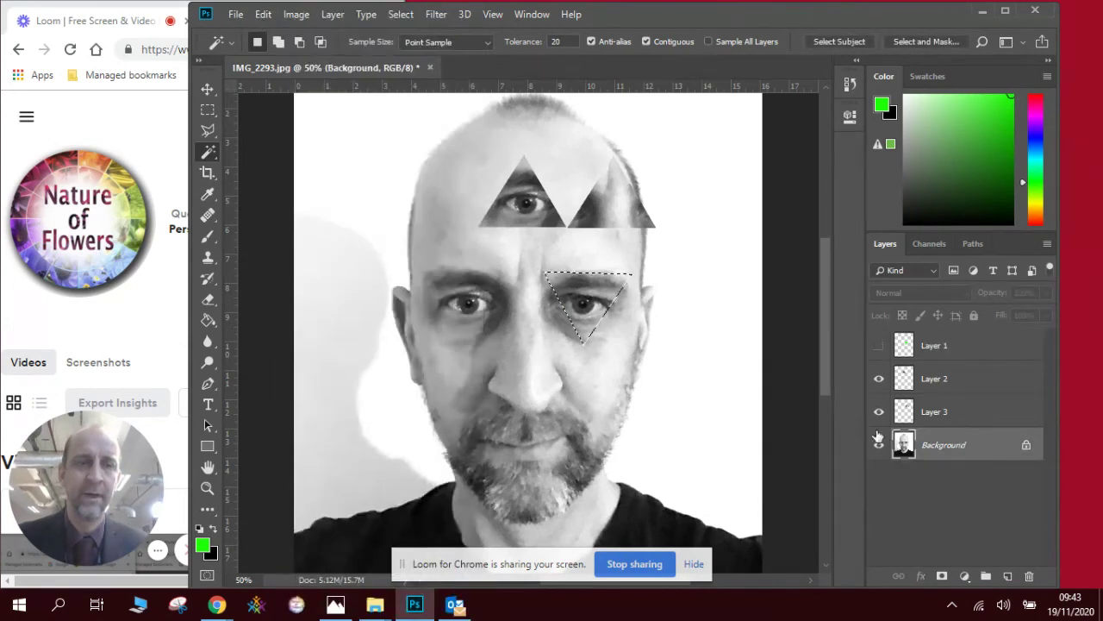
pyautogui.click(264, 15)
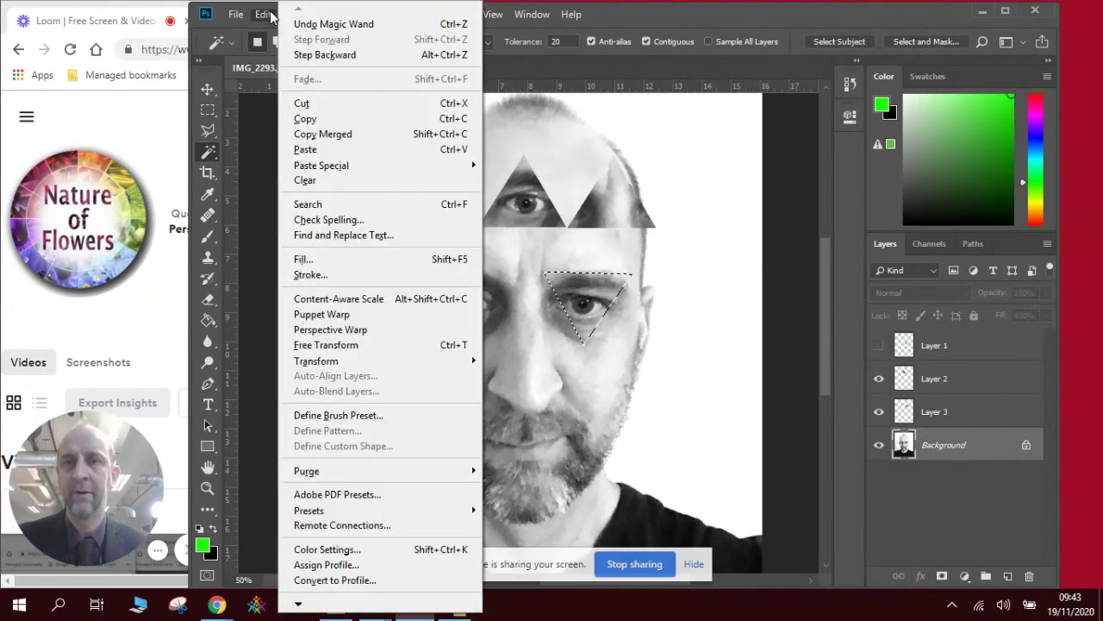
pyautogui.click(297, 116)
pyautogui.click(264, 15)
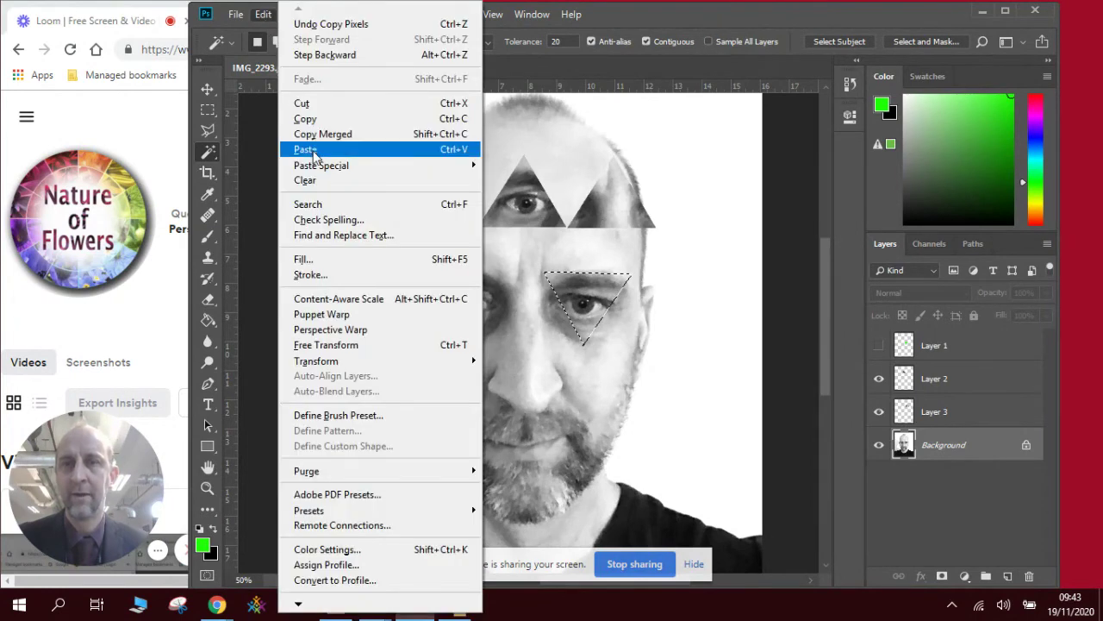
pyautogui.click(307, 147)
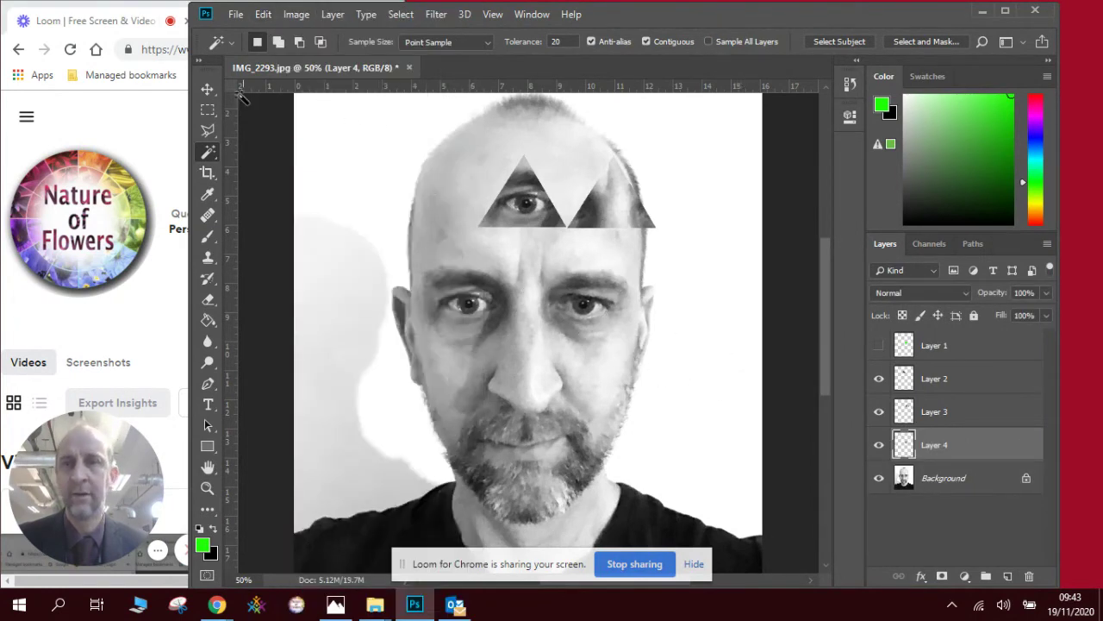
# - Rearrange the cut-out triangles: nose-bridge piece on the right-hand cheek, upright eye piece on the left-hand cheek, inverted eye piece on the forehead
pyautogui.click(207, 89)
pyautogui.moveTo(569, 284); pyautogui.dragTo(687, 180)
pyautogui.click(619, 221)
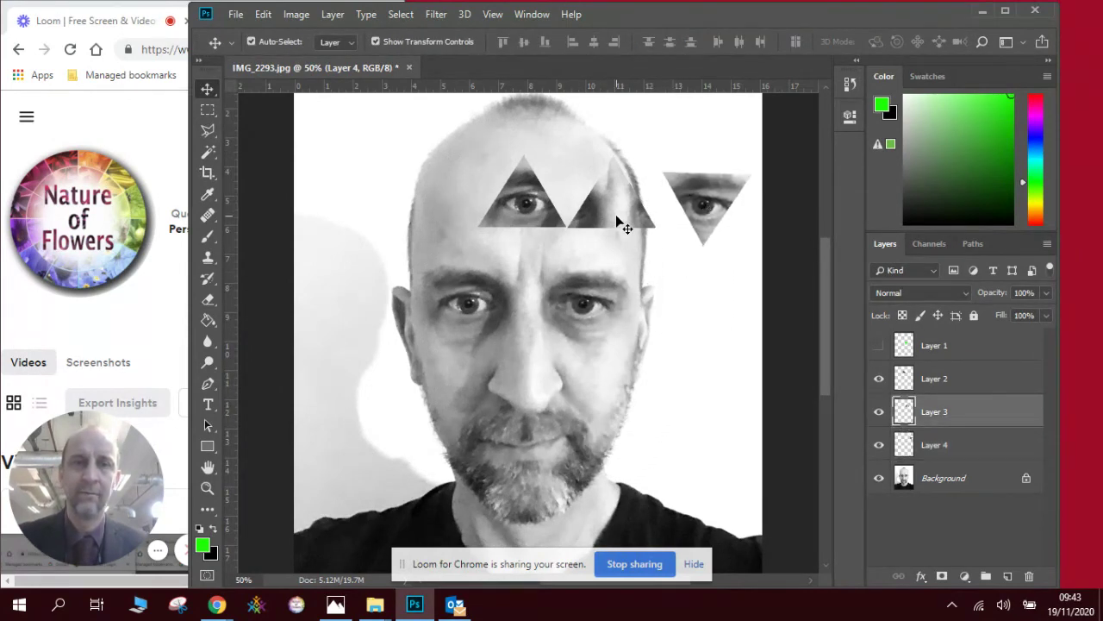
pyautogui.moveTo(617, 221); pyautogui.dragTo(605, 379)
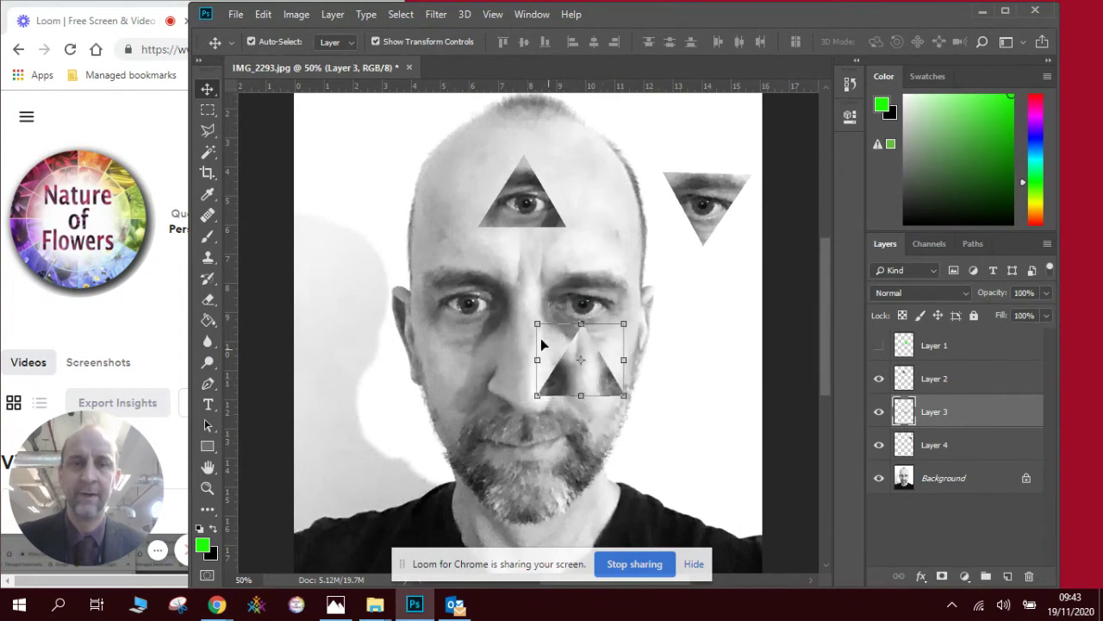
pyautogui.moveTo(515, 217); pyautogui.dragTo(481, 383)
pyautogui.moveTo(727, 198); pyautogui.dragTo(551, 197)
pyautogui.click(627, 237)
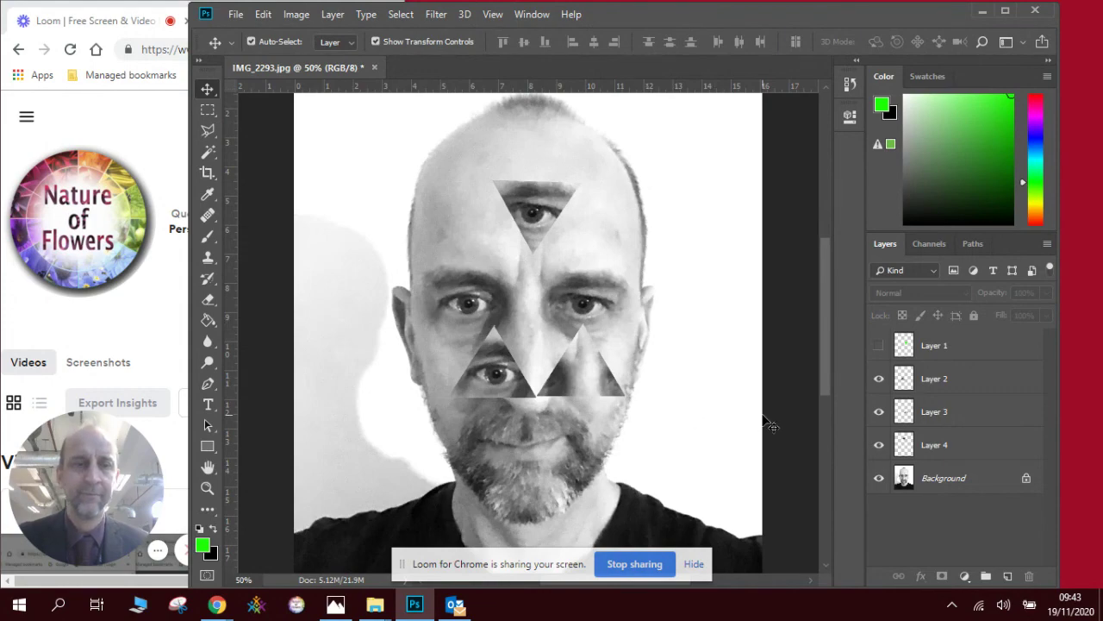
# - Duplicate Layer 2, keeping the default name, and move the copied eye triangle over the nose between the two cheek triangles
pyautogui.click(954, 386)
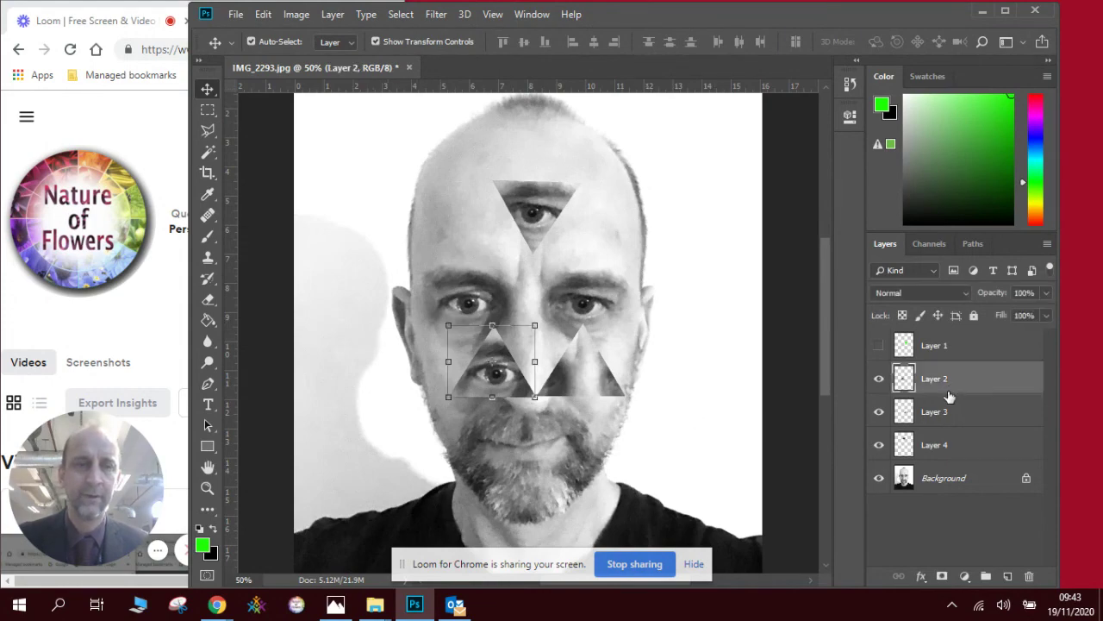
pyautogui.rightClick(947, 393)
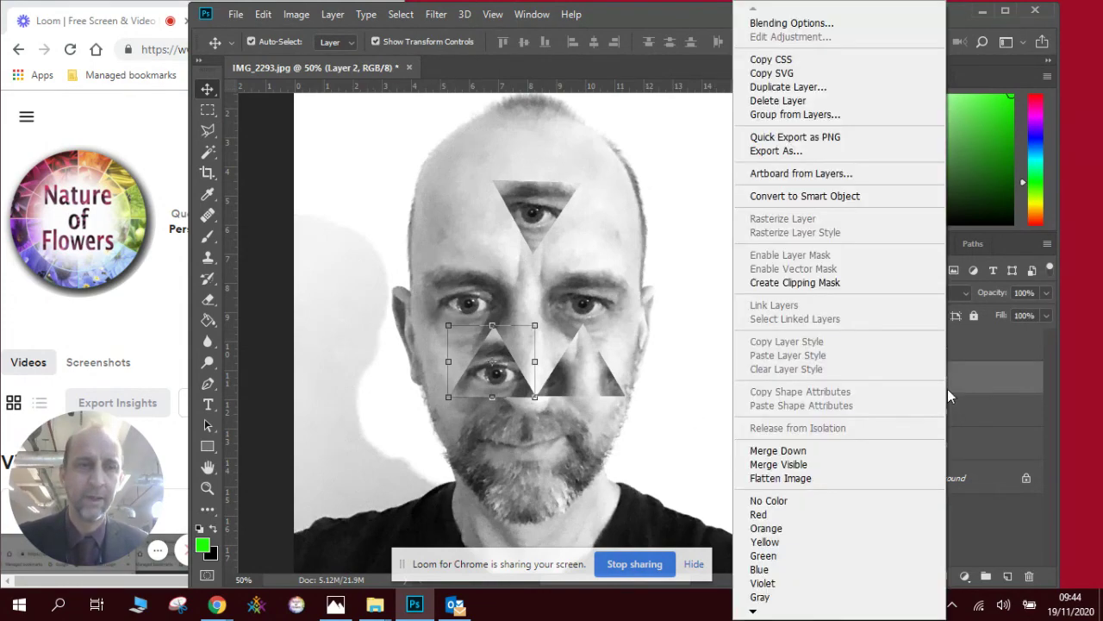
pyautogui.click(824, 88)
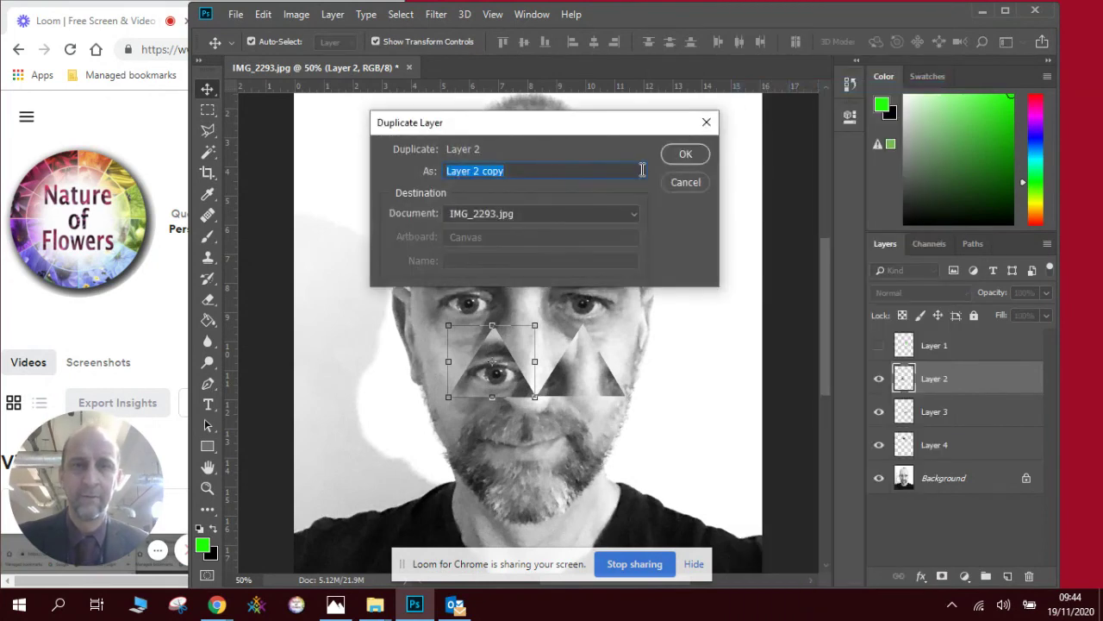
pyautogui.click(680, 160)
pyautogui.moveTo(487, 352); pyautogui.dragTo(531, 328)
# - Move the inverted eye triangle from the forehead down between the eyes, directly above the eye triangle on the nose
pyautogui.click(541, 213)
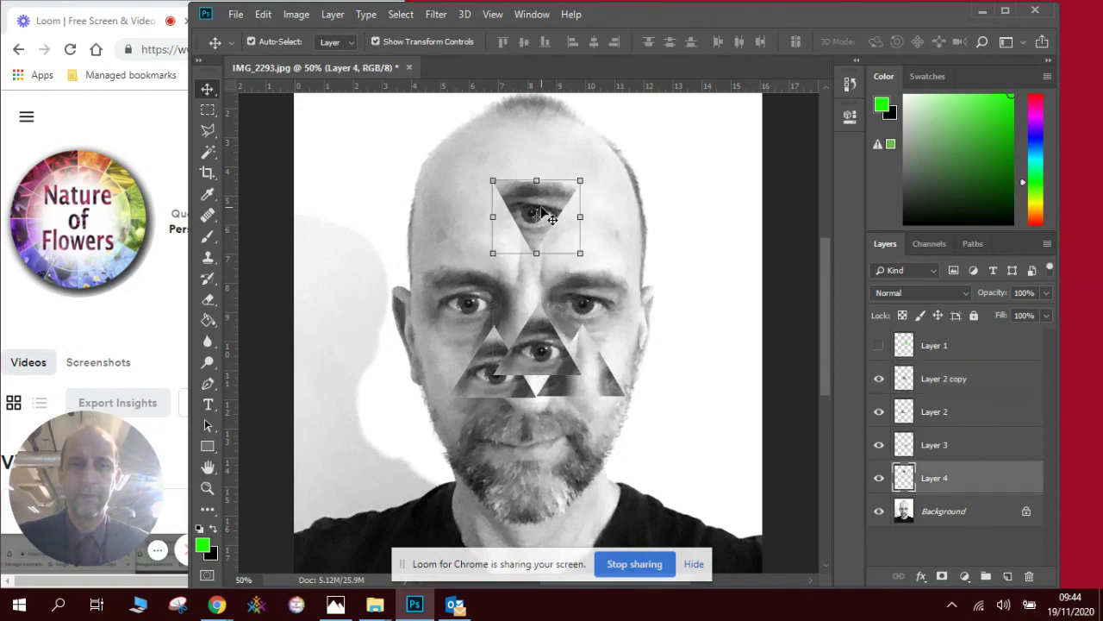
pyautogui.moveTo(555, 199); pyautogui.dragTo(560, 269)
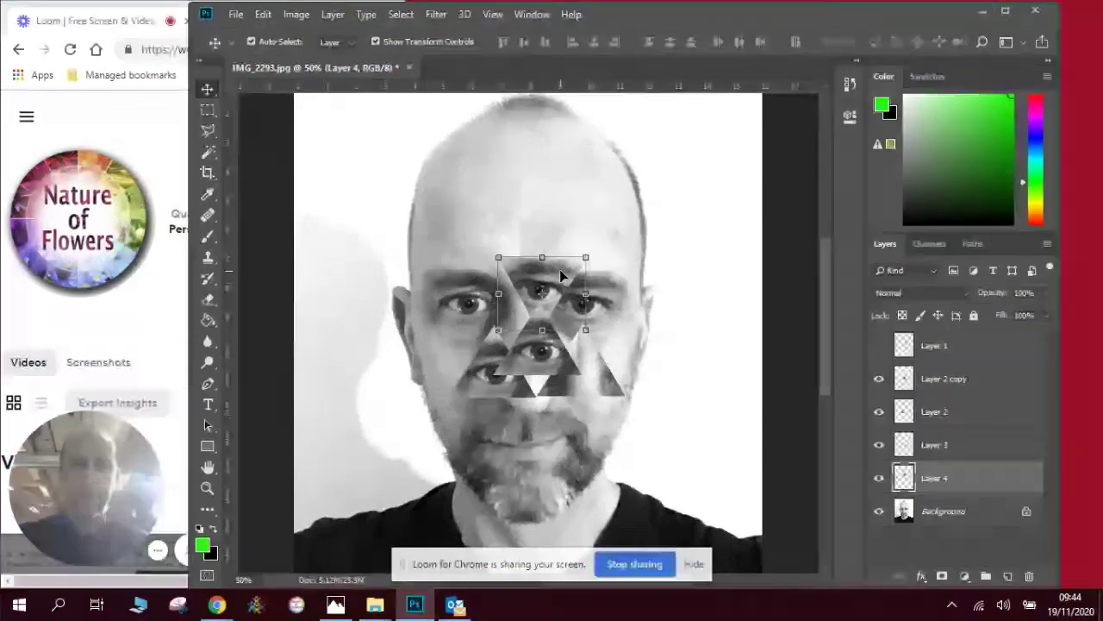